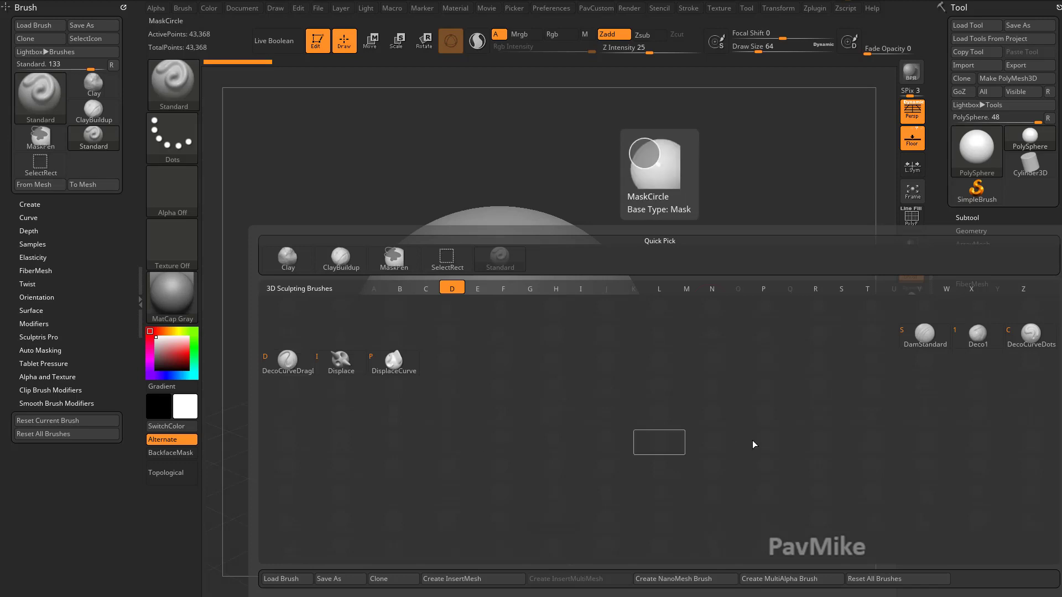
Step: Choose the DecoCurveDots brush, draw an S-shaped curve across the front of the sphere and sculpt the relief along it
left_click(1031, 334)
mouse_move(755, 329)
left_mouse_down("alt")
mouse_move(792, 337)
mouse_move(780, 343)
left_mouse_up("alt")
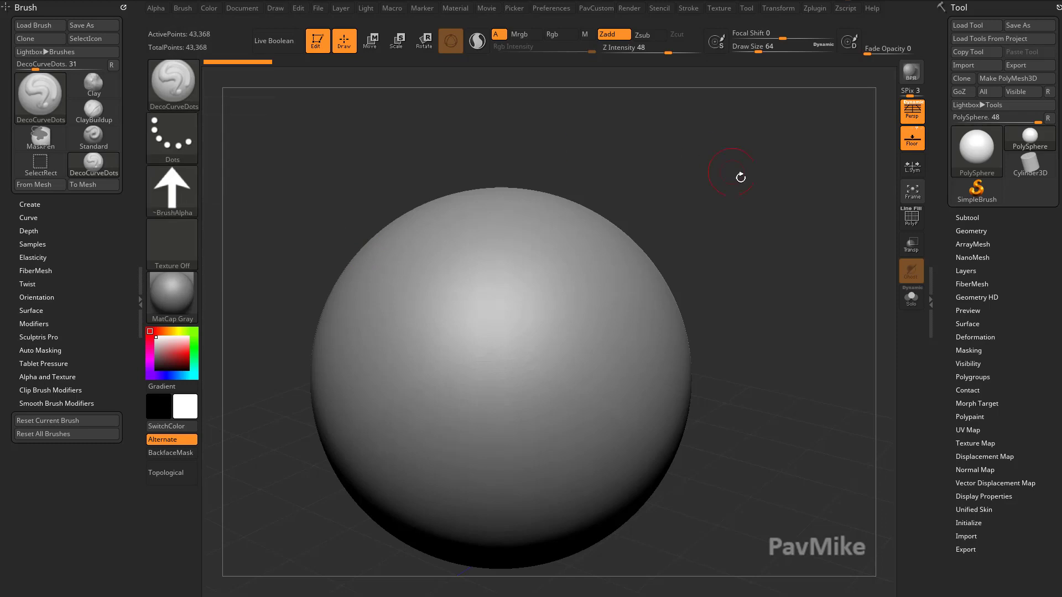
left_click_drag(740, 178, 735, 175)
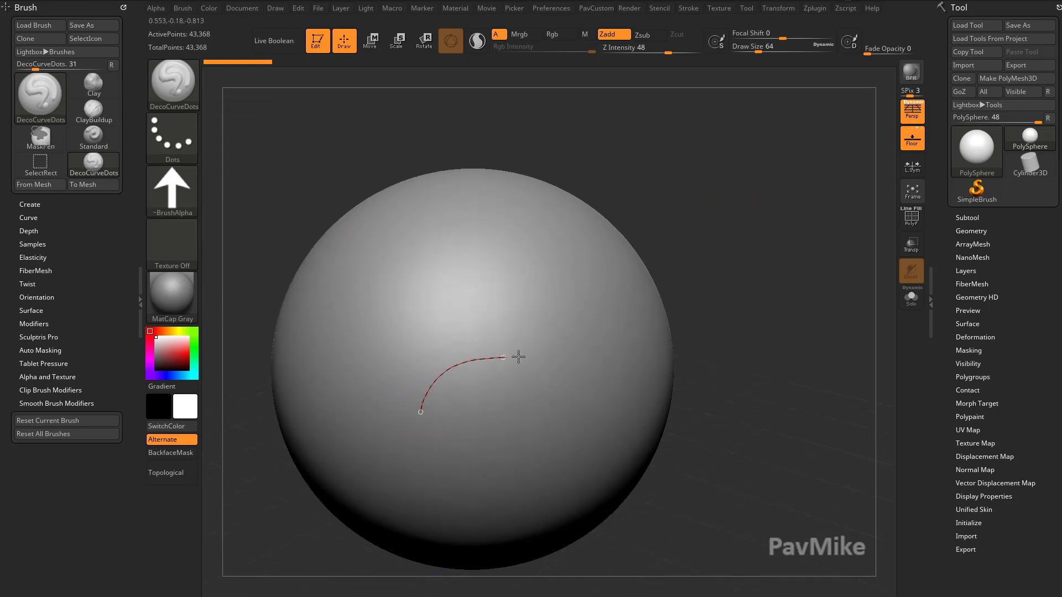
left_click_drag(518, 357, 611, 302)
left_click_drag(773, 296, 809, 297)
left_click(618, 291)
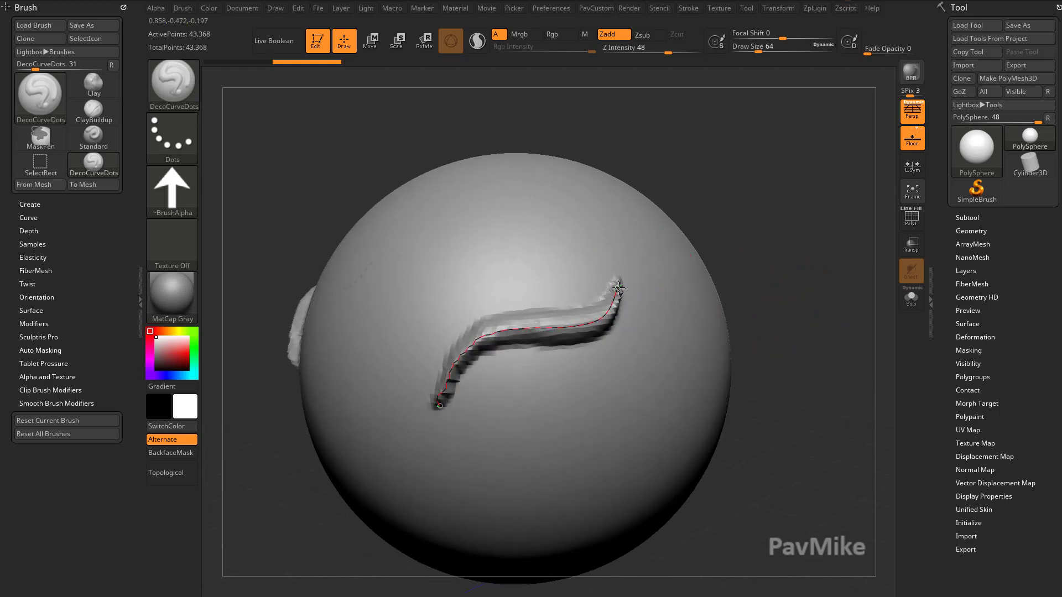
Step: Try extending the curve around the sphere's side and back across its lower front, and undo the extensions
mouse_move(797, 286)
left_mouse_down()
mouse_move(628, 303)
mouse_move(653, 224)
mouse_move(689, 213)
mouse_move(720, 270)
mouse_move(729, 352)
mouse_move(565, 439)
mouse_move(552, 466)
left_mouse_up()
left_click_drag(790, 351, 820, 323)
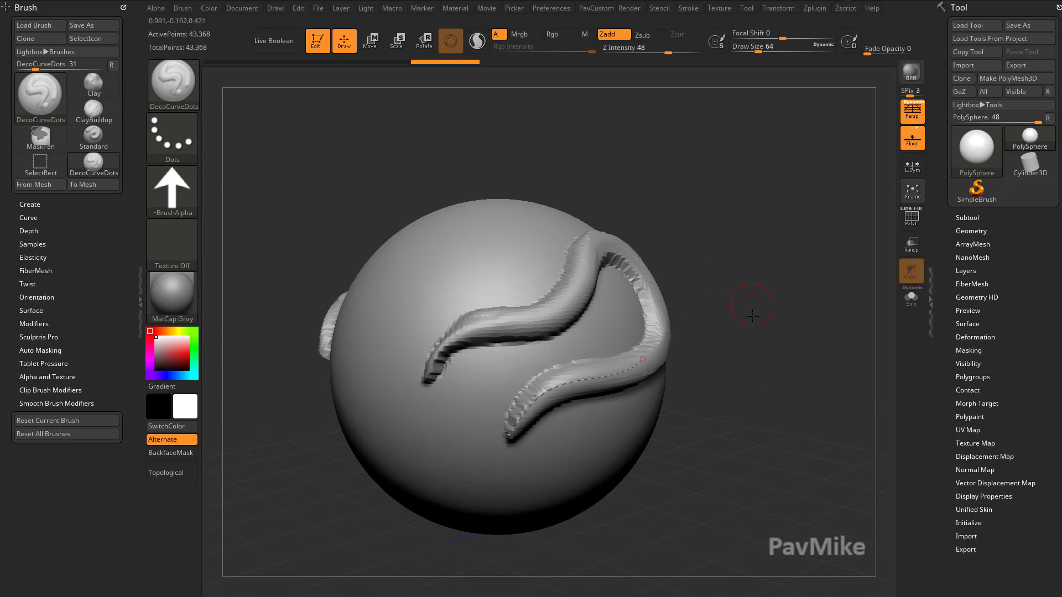
left_click_drag(752, 315, 749, 335, "alt")
left_click_drag(534, 428, 417, 454)
left_click_drag(736, 354, 746, 296)
right_click_drag(465, 385, 485, 361)
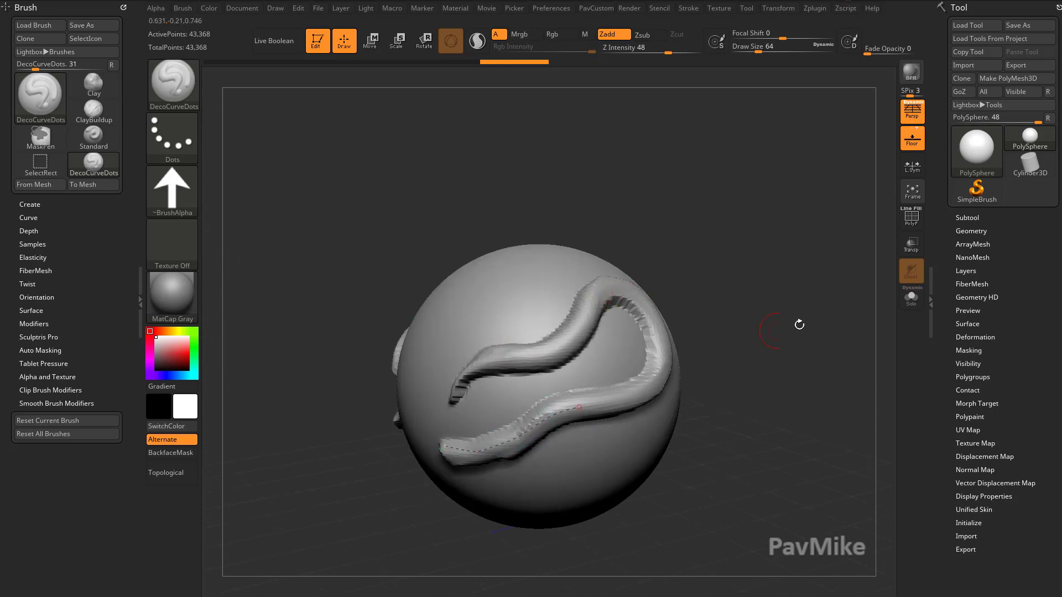
key("ctrl+z")
key("ctrl+z")
Step: Undo the S-shaped relief, set Z Intensity to 21 and reapply the brush along the curve
left_click_drag(763, 287, 774, 298)
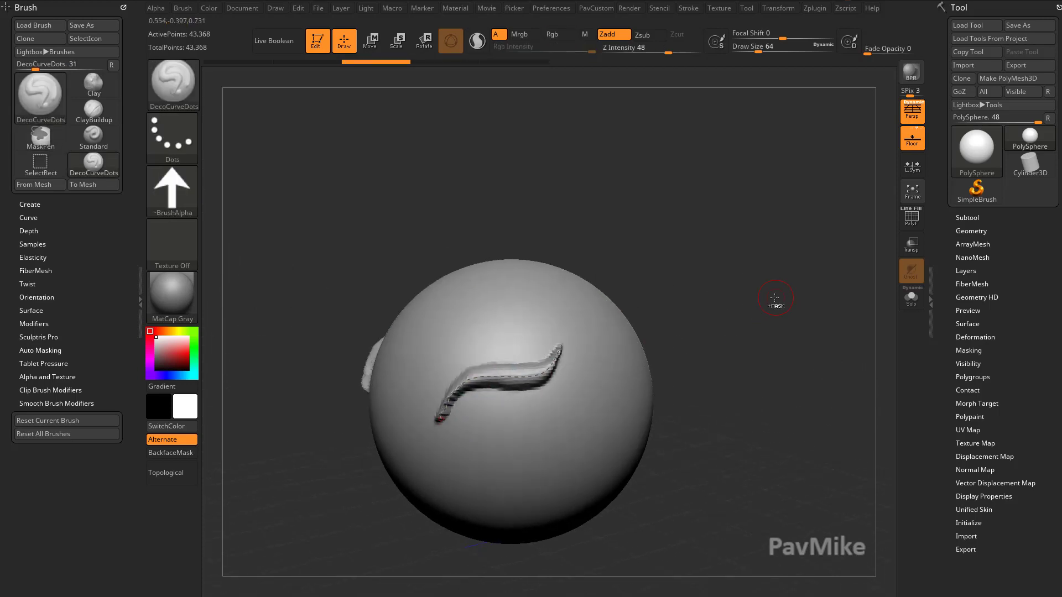
key("ctrl+z")
left_click_drag(665, 52, 646, 52)
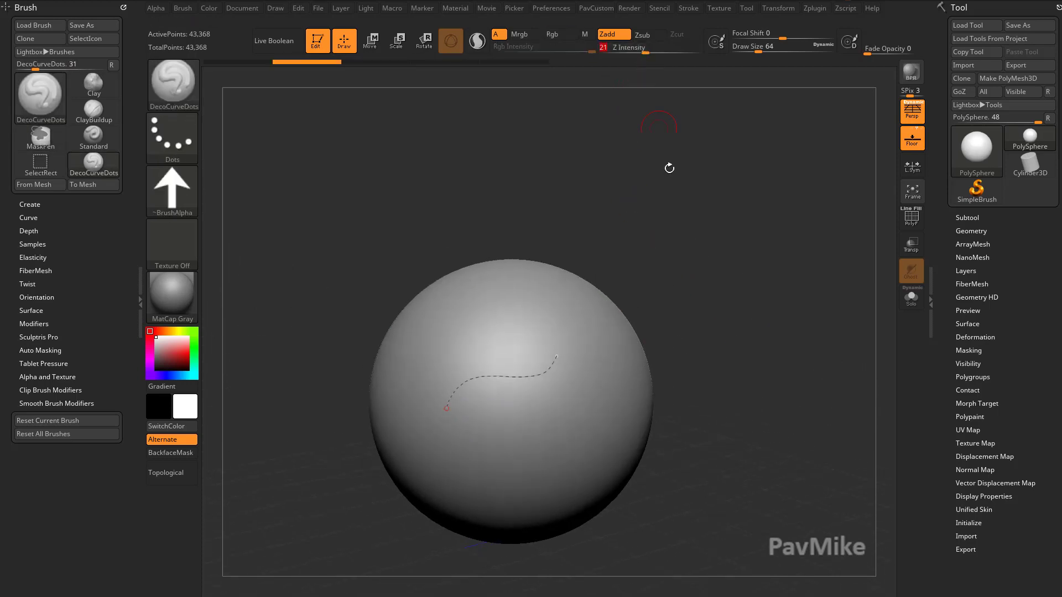
mouse_move(669, 166)
left_mouse_down()
mouse_move(742, 226)
mouse_move(736, 213)
left_mouse_up()
left_click(571, 358)
left_click_drag(768, 296, 652, 301)
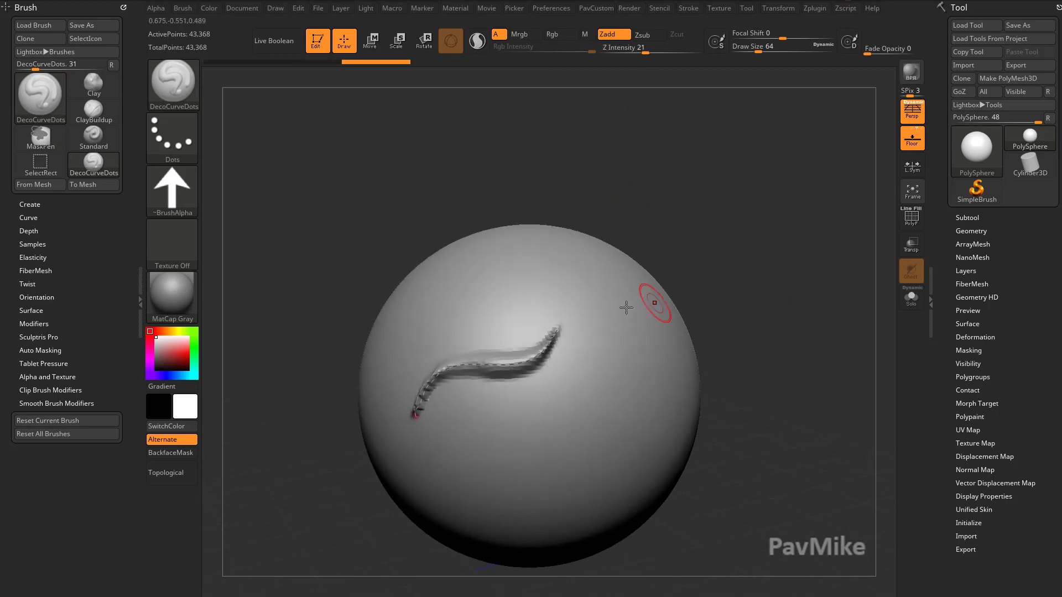
Step: Undo the relief and reapply the brush along the curve with Z Intensity 14 and Draw Size 49
key("ctrl+z")
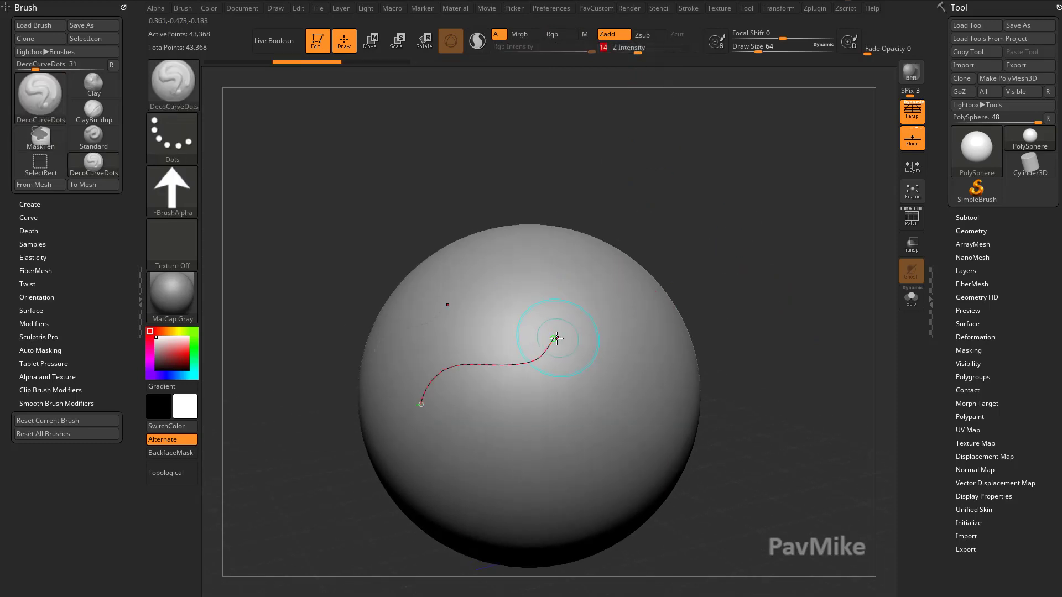
left_click_drag(557, 339, 580, 317)
mouse_move(808, 287)
left_mouse_down()
mouse_move(714, 340)
mouse_move(723, 308)
mouse_move(752, 325)
mouse_move(721, 356)
mouse_move(743, 332)
mouse_move(748, 289)
left_mouse_up()
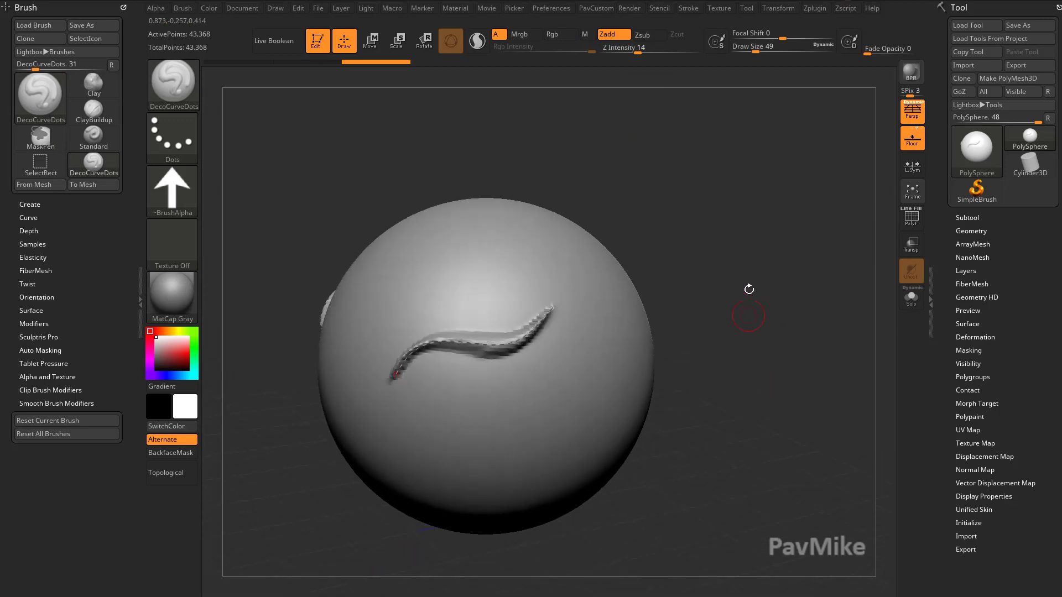
Step: Dock the Stroke palette beside the canvas and expand its Curve, Curve Functions and Curve Modifiers settings
left_click(689, 8)
mouse_move(694, 28)
left_mouse_down()
mouse_move(22, 99)
mouse_move(22, 122)
left_mouse_up()
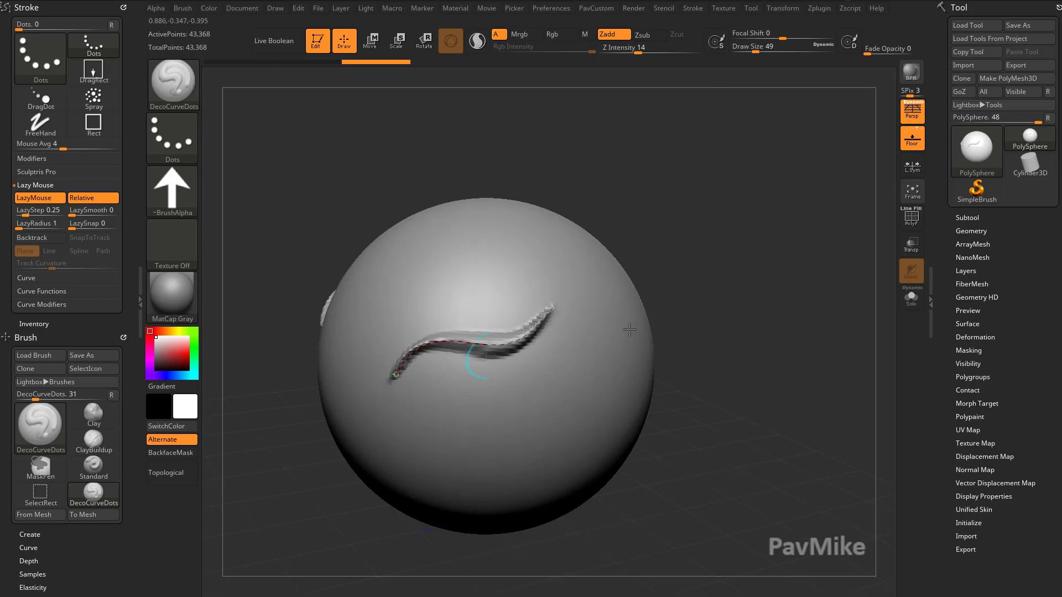
left_click_drag(712, 318, 749, 321)
mouse_move(645, 297)
left_mouse_down()
mouse_move(678, 285)
mouse_move(703, 293)
left_mouse_up()
key("shift")
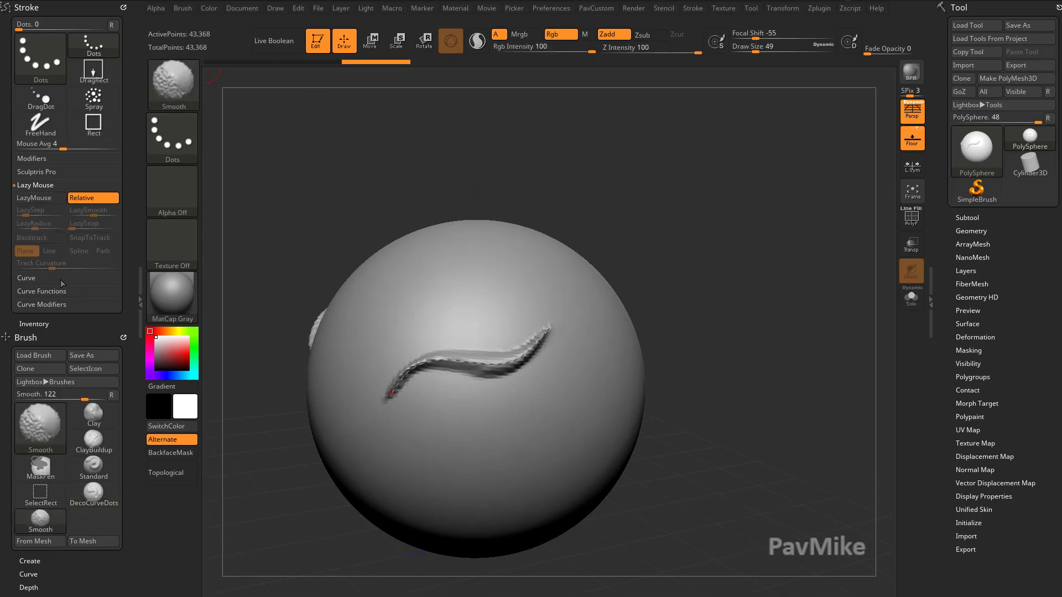
left_click(31, 278)
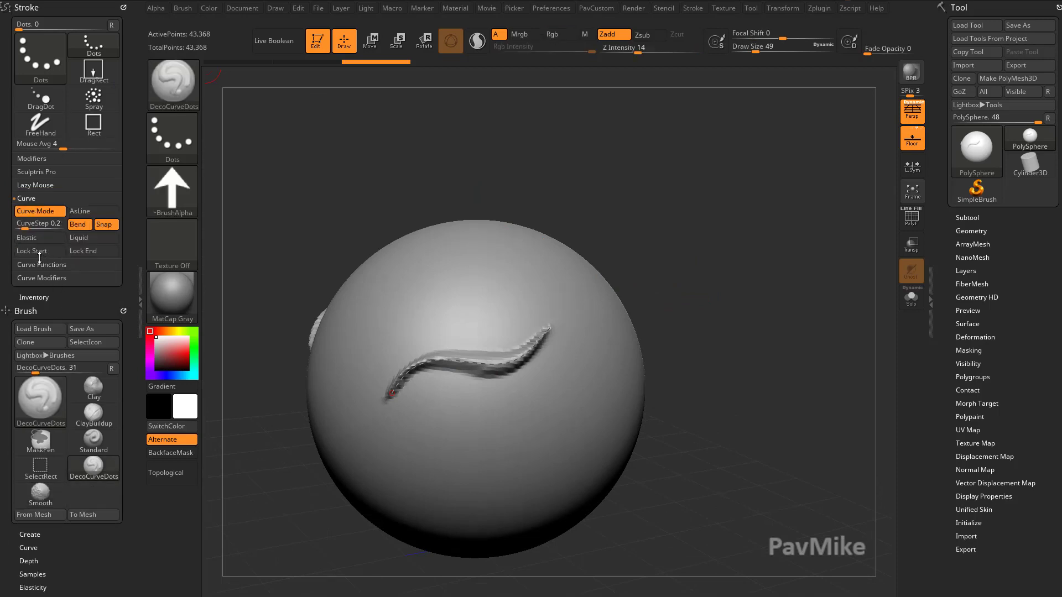
key("shift")
left_click(54, 266)
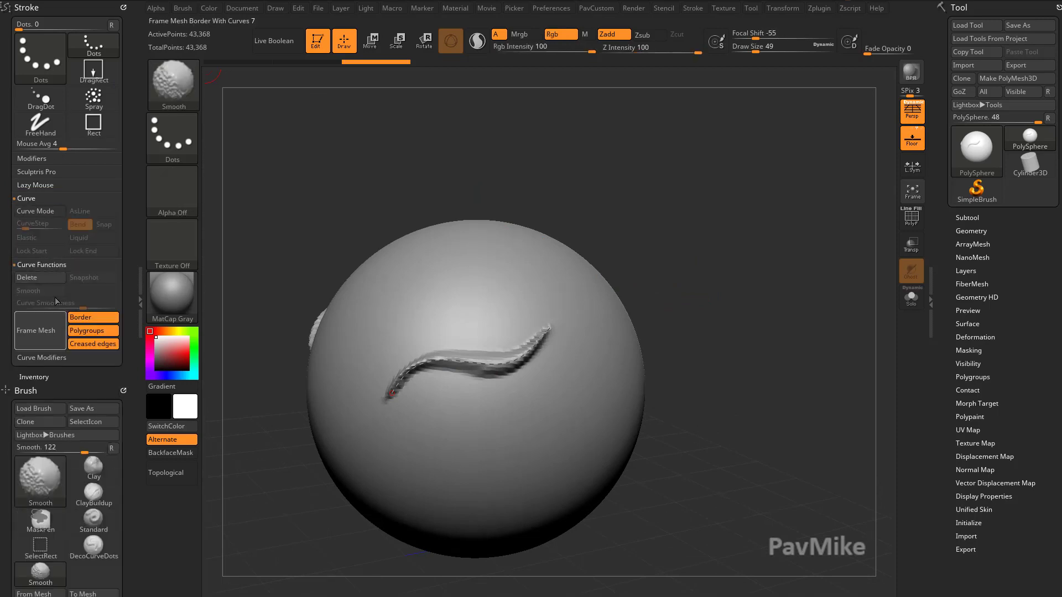
left_click(46, 359)
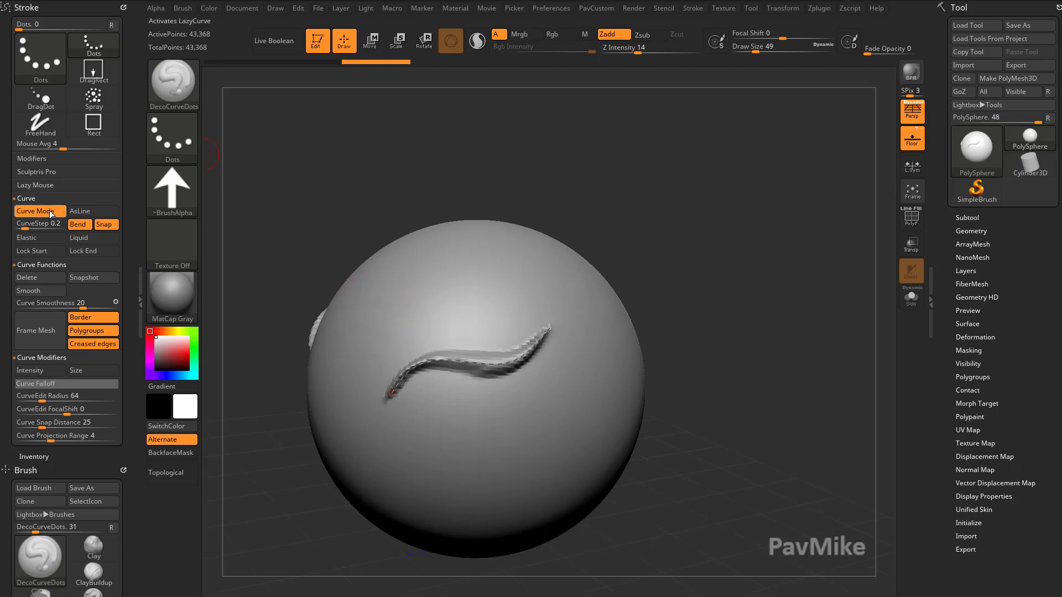
Step: Try drawing a stroke from near the S-curve's upper end down the front of the sphere, and undo it
mouse_move(636, 199)
left_mouse_down()
mouse_move(671, 224)
mouse_move(685, 209)
mouse_move(702, 216)
mouse_move(677, 208)
left_mouse_up()
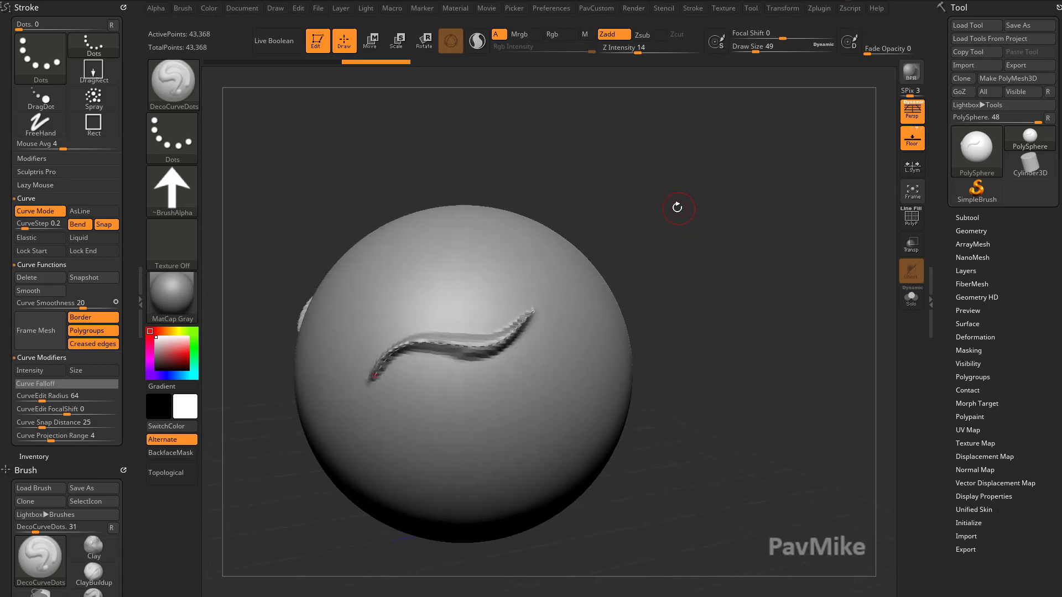
left_click_drag(590, 251, 639, 241)
mouse_move(539, 276)
left_mouse_down()
mouse_move(572, 291)
mouse_move(550, 332)
mouse_move(451, 395)
mouse_move(454, 453)
left_mouse_up()
key("ctrl+z")
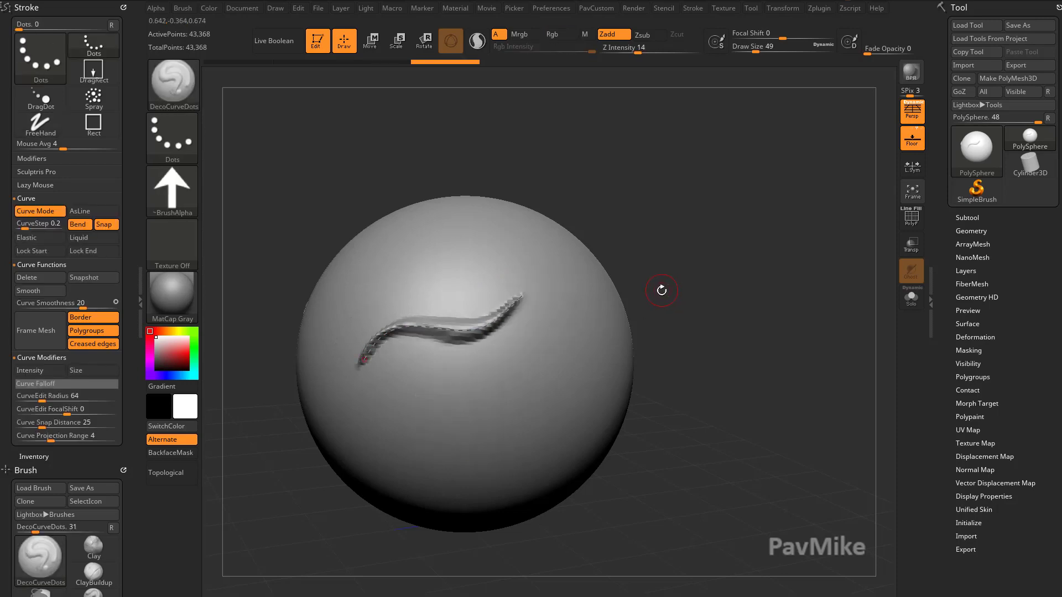
Step: Try drawing an arched curve that starts a short distance away from the existing relief's end, and undo it
left_click_drag(662, 289, 645, 269, "alt")
mouse_move(706, 200)
left_mouse_down("alt")
mouse_move(670, 232)
mouse_move(629, 245)
left_mouse_up("alt")
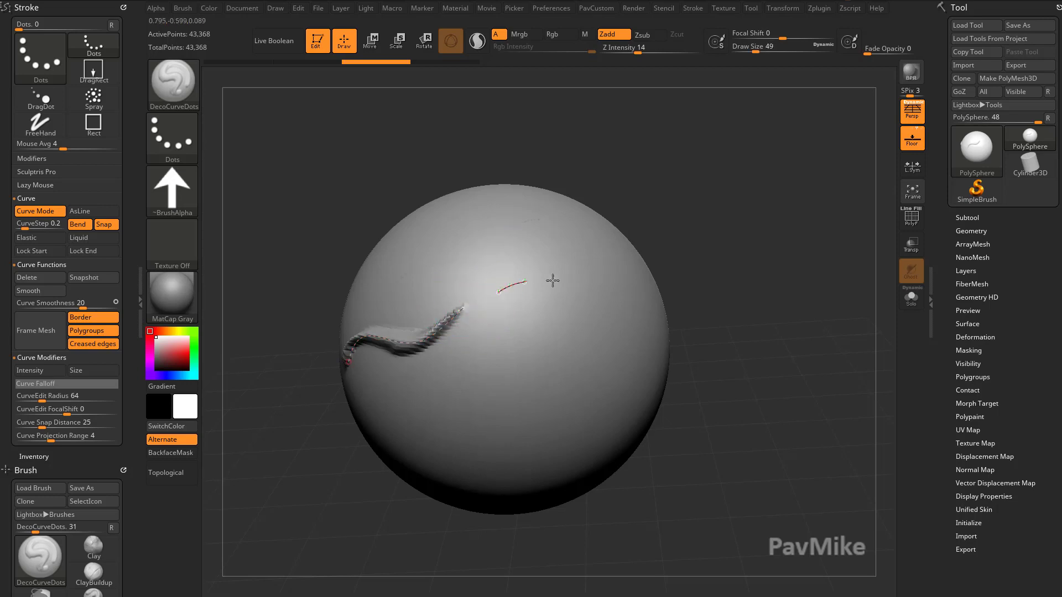
left_click_drag(553, 280, 550, 387)
key("ctrl+z")
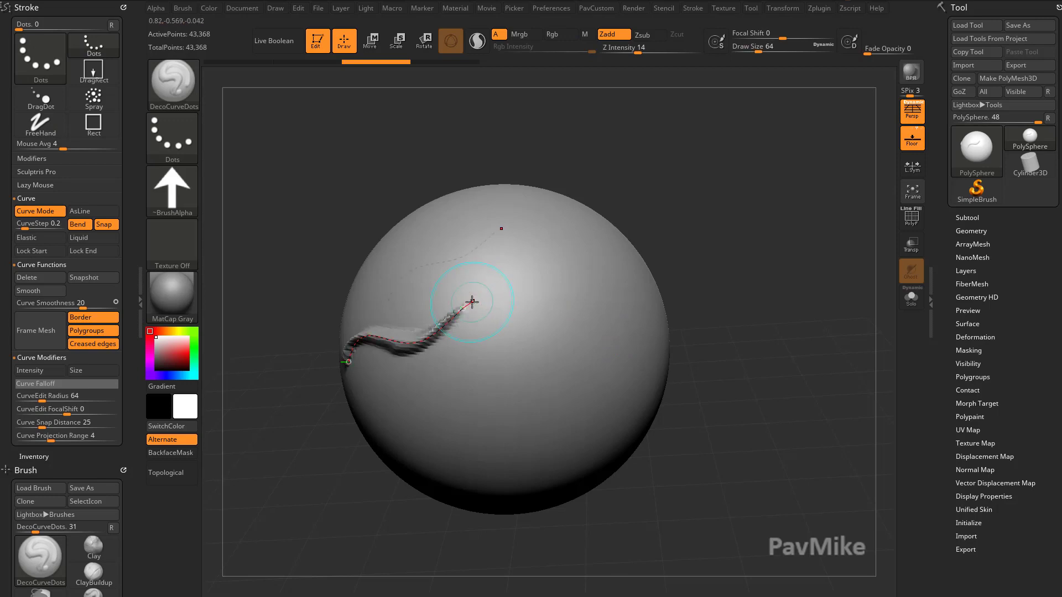
Step: Try continuing the S-curve from its end in a rounded downward hook, apply the relief and undo it
left_click(63, 422)
left_click_drag(535, 325, 520, 384)
left_click_drag(699, 281, 735, 283)
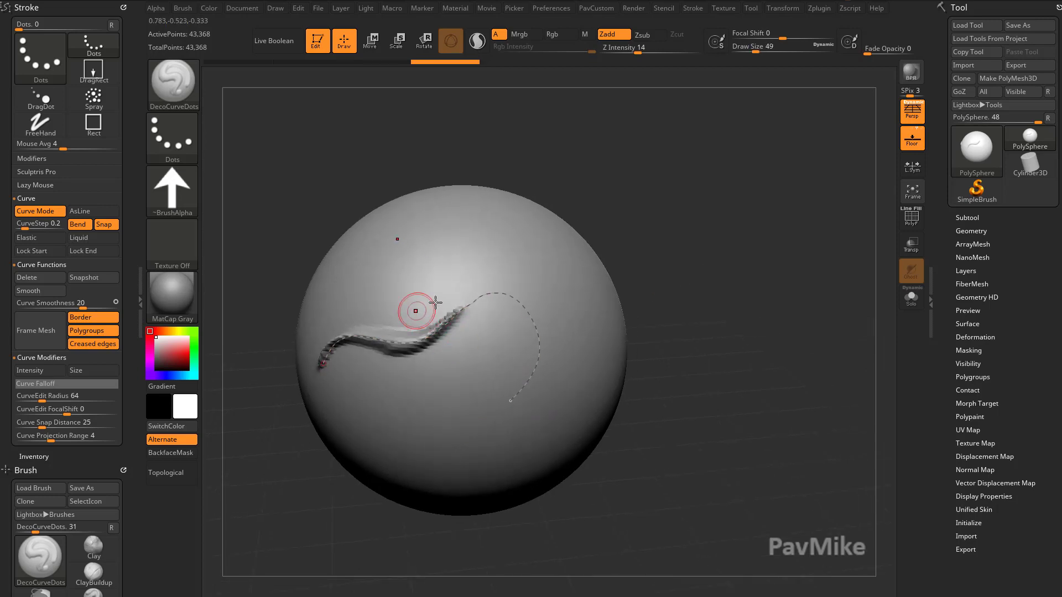
left_click_drag(512, 400, 504, 407)
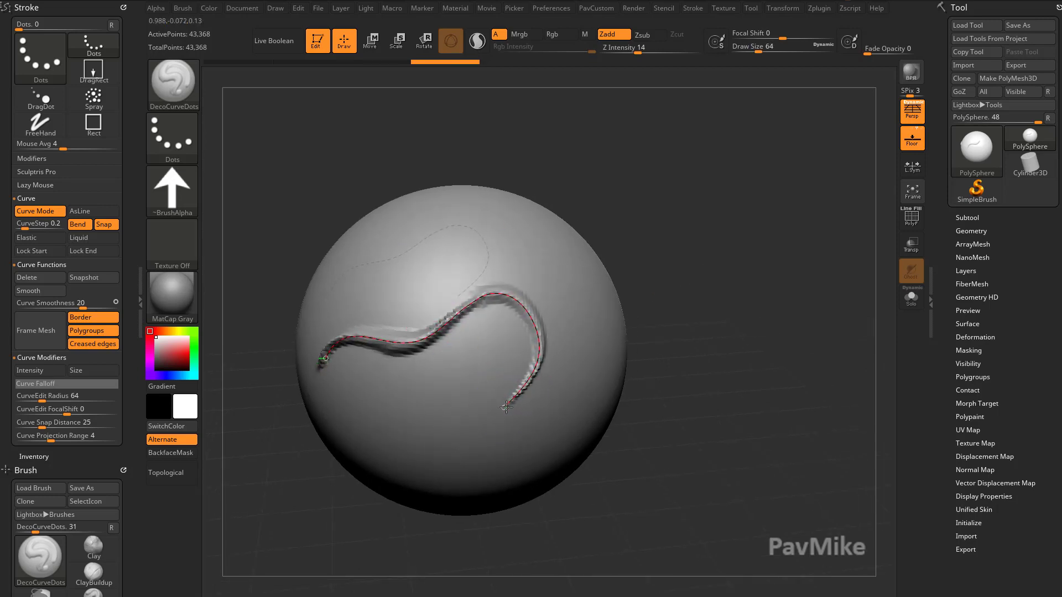
key("ctrl+z")
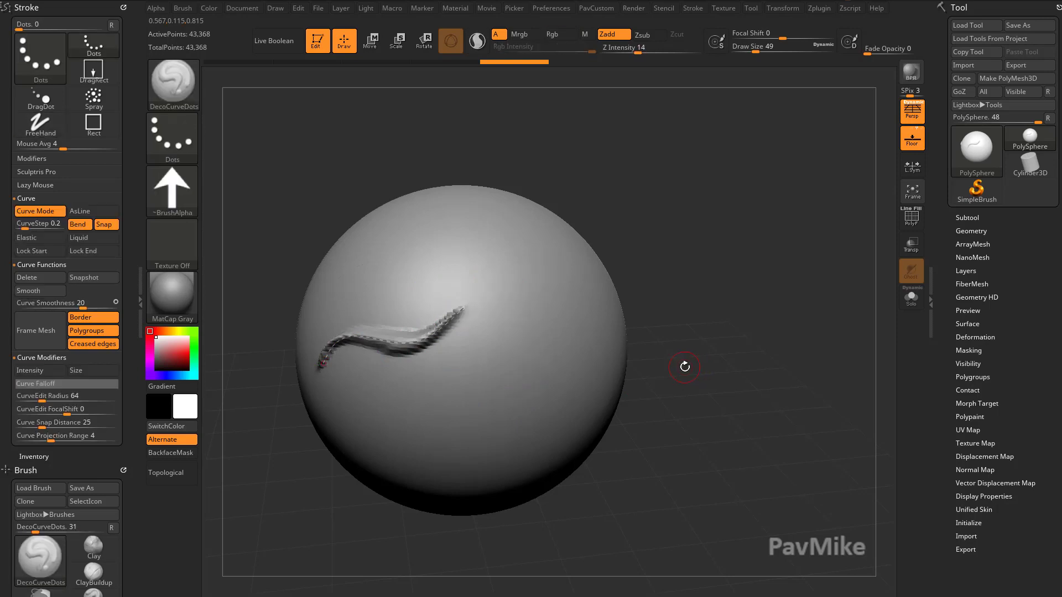
Step: Try replacing the middle of the S-curve with a U-shaped loop below the relief, and undo it
left_click_drag(663, 331, 556, 321)
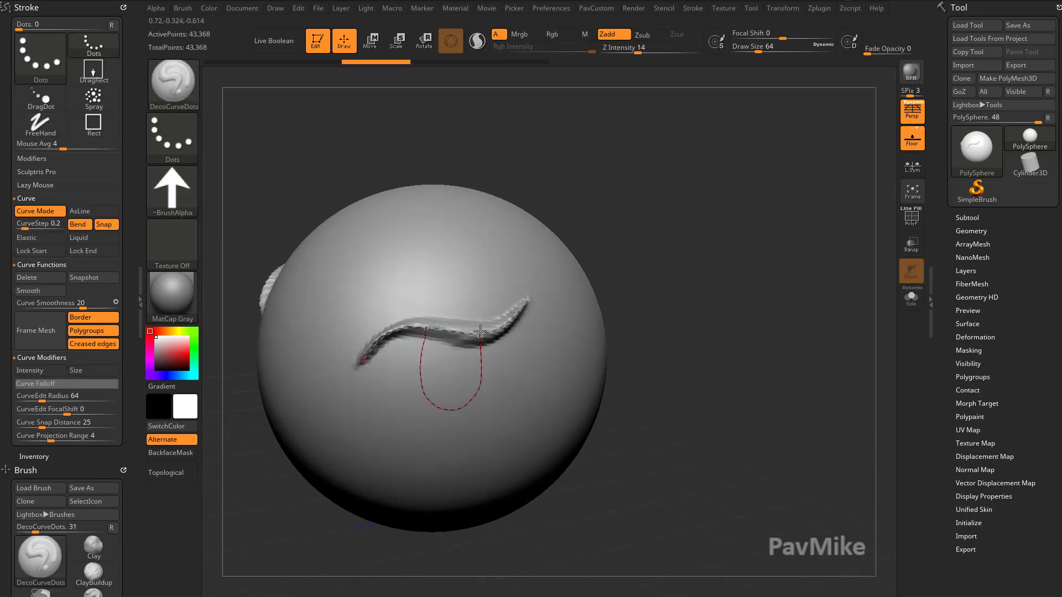
mouse_move(480, 332)
left_mouse_down()
mouse_move(492, 346)
mouse_move(491, 326)
left_mouse_up()
left_click_drag(693, 294, 641, 297)
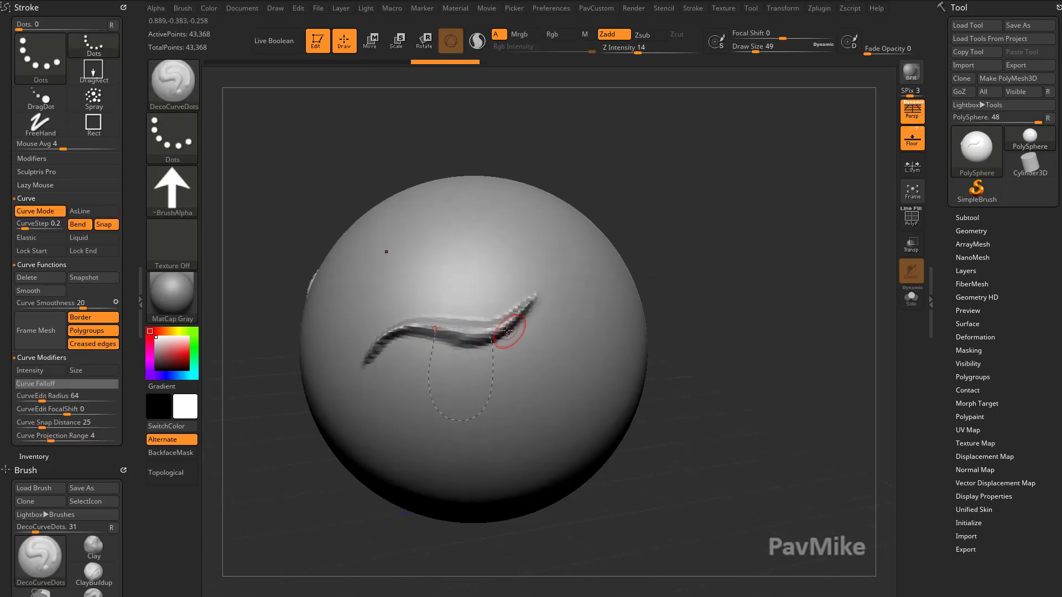
left_click_drag(498, 334, 550, 287)
key("ctrl+z")
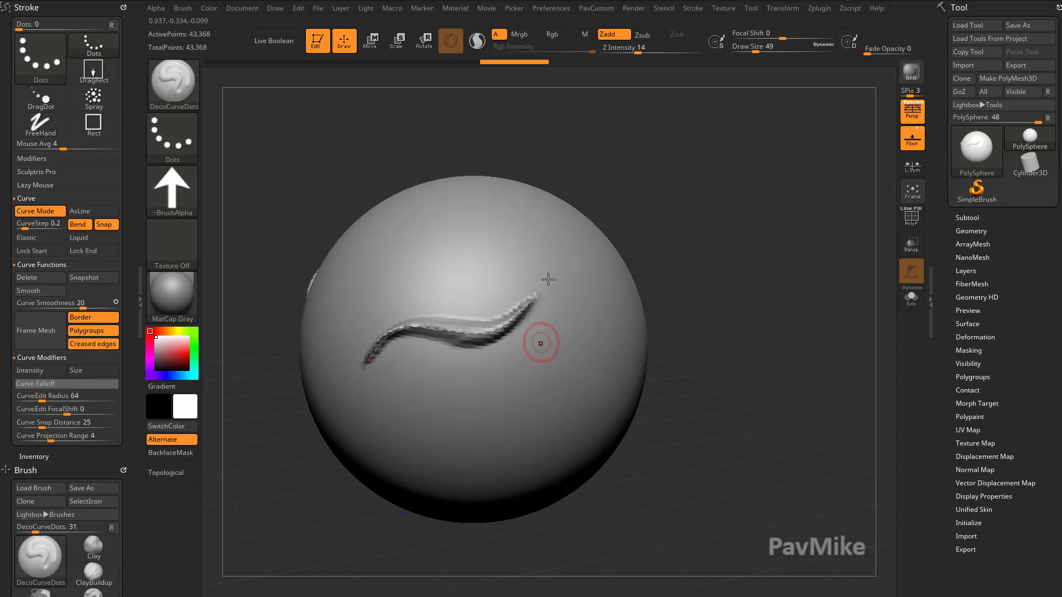
mouse_move(681, 292)
left_mouse_down()
mouse_move(713, 289)
mouse_move(700, 317)
left_mouse_up()
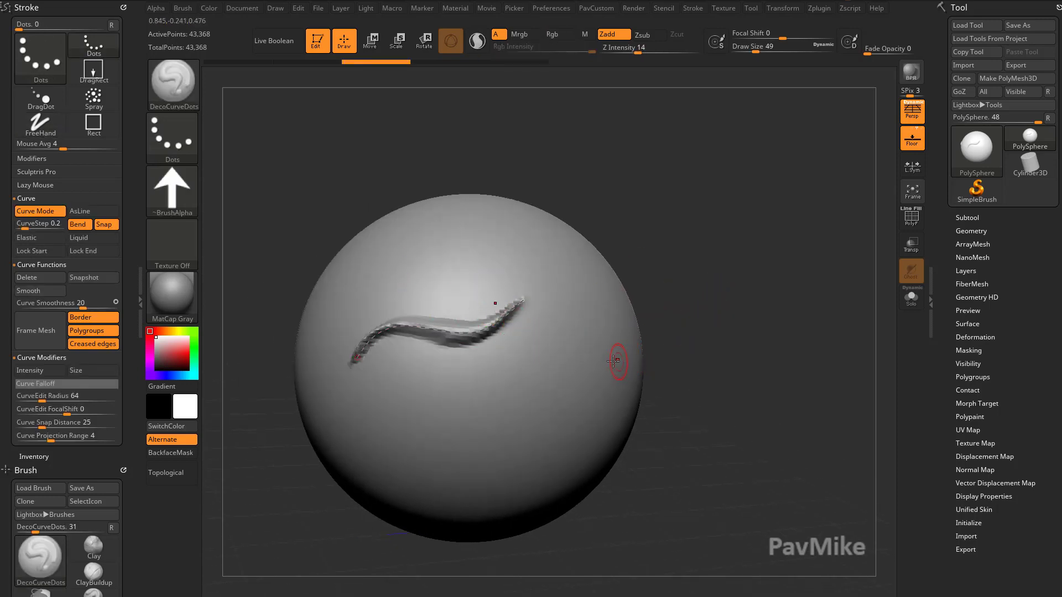
Step: Extend the S-curve past its upper end across the sphere in an arch, with Elastic turned off
left_click(51, 241)
left_click_drag(636, 224, 613, 237)
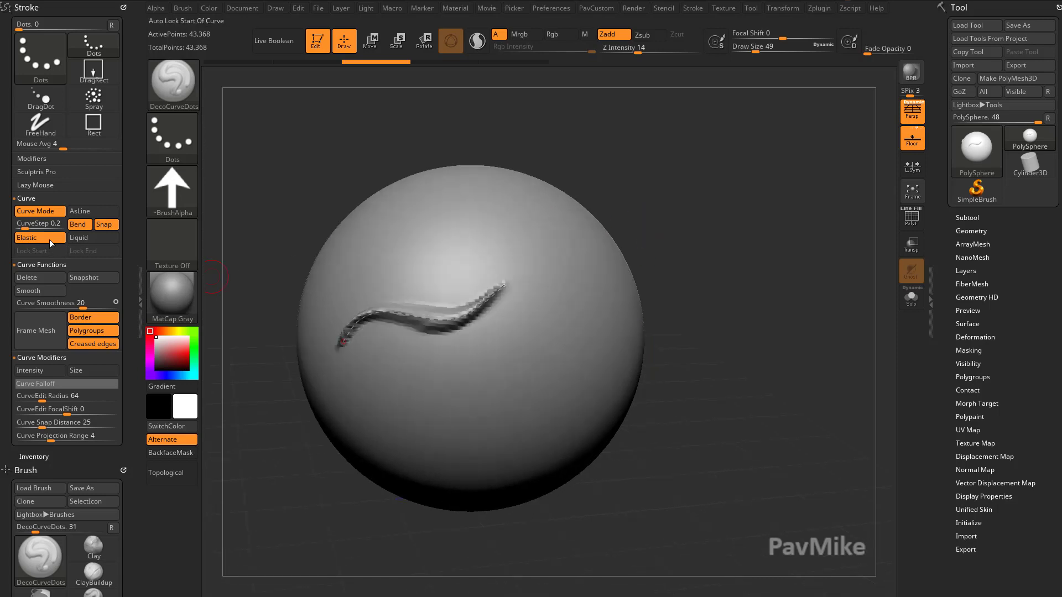
left_click(45, 240)
mouse_move(507, 284)
left_mouse_down()
mouse_move(551, 269)
mouse_move(579, 278)
left_mouse_up()
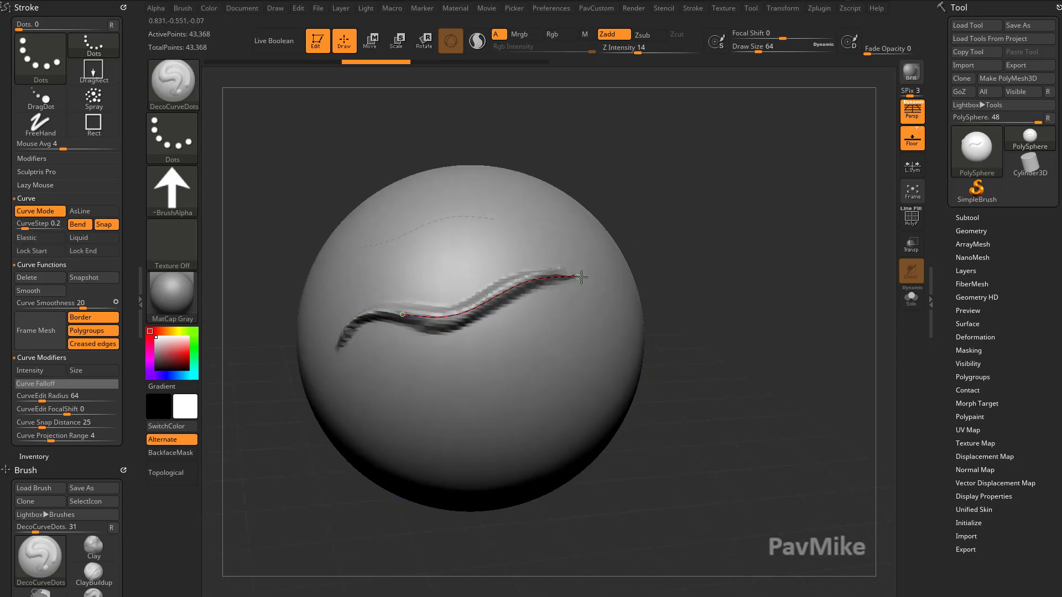
left_click_drag(723, 264, 672, 272)
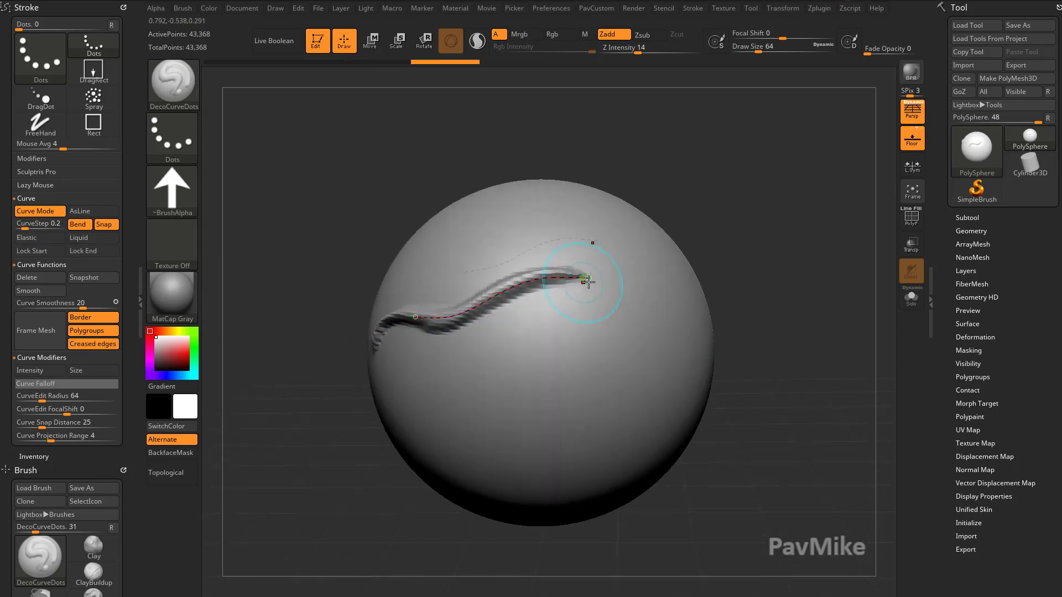
left_click_drag(586, 281, 640, 318)
left_click_drag(735, 296, 675, 288, "alt")
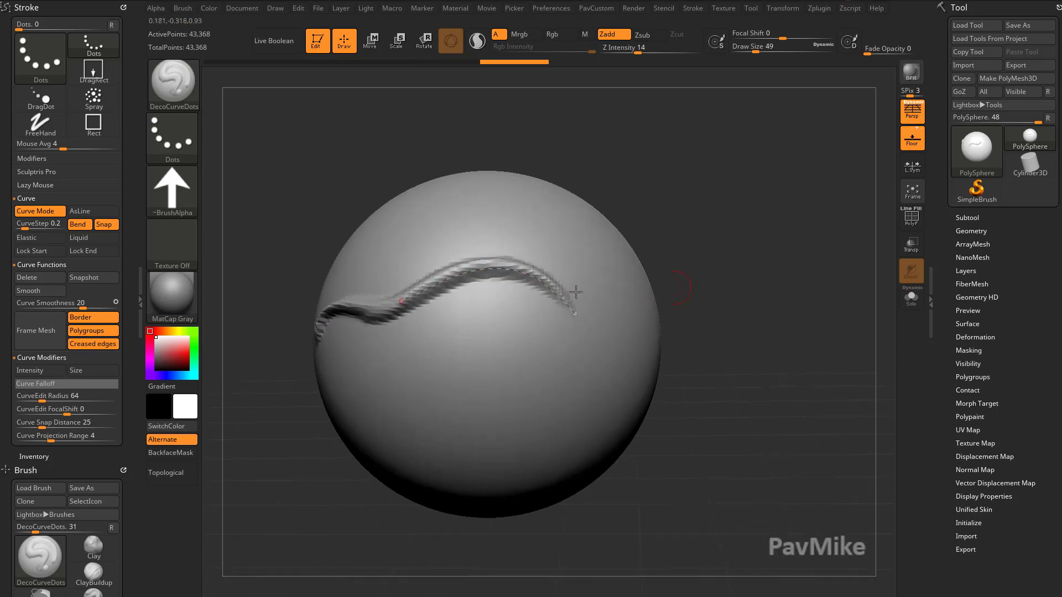
Step: Turn on Elastic for the curve and pull its free end down the side of the sphere
left_click(49, 240)
left_click_drag(726, 247, 695, 247)
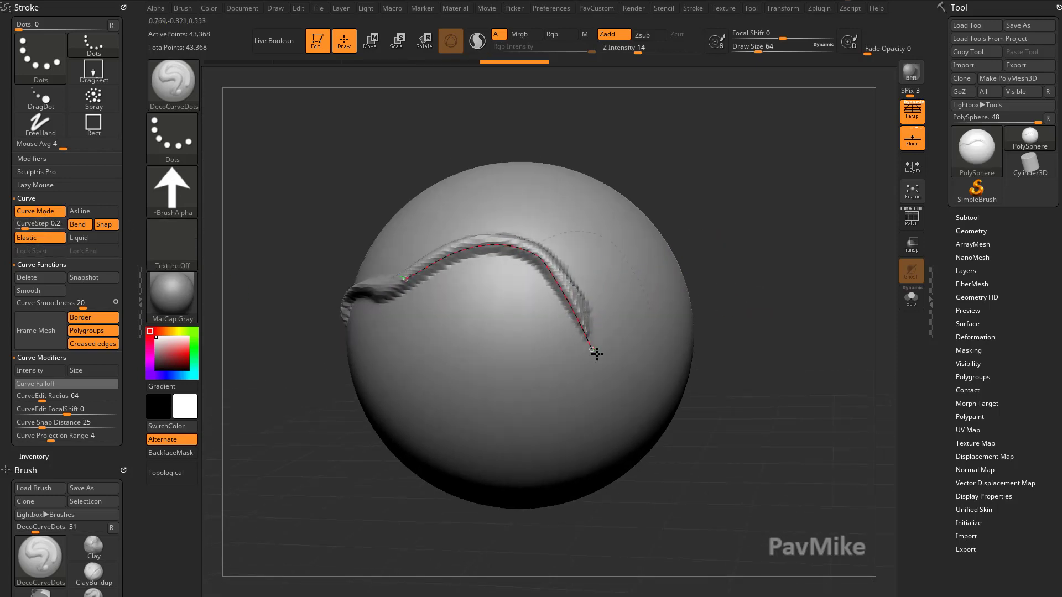
left_click_drag(597, 354, 602, 377)
left_click_drag(725, 293, 672, 285)
left_click_drag(672, 285, 791, 271, "alt")
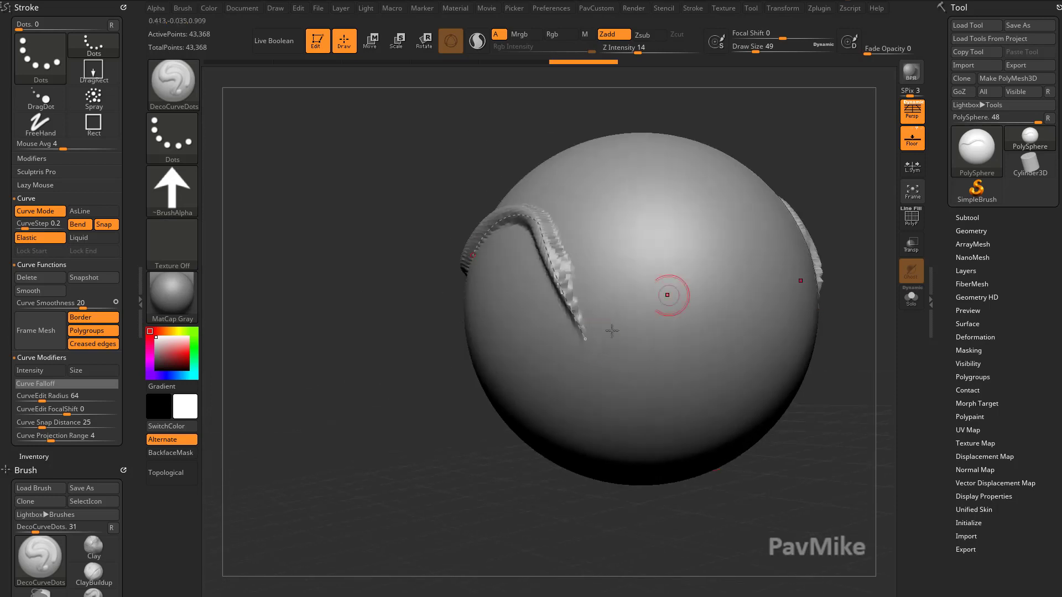
Step: Pull the curve's free end around the sphere to reshape the relief, using Liquid in place of Elastic
mouse_move(584, 342)
left_mouse_down()
mouse_move(633, 374)
mouse_move(681, 354)
mouse_move(702, 310)
mouse_move(602, 416)
mouse_move(586, 410)
mouse_move(710, 365)
mouse_move(642, 444)
left_mouse_up()
left_click_drag(859, 440, 852, 423, "alt")
left_click_drag(619, 434, 628, 308)
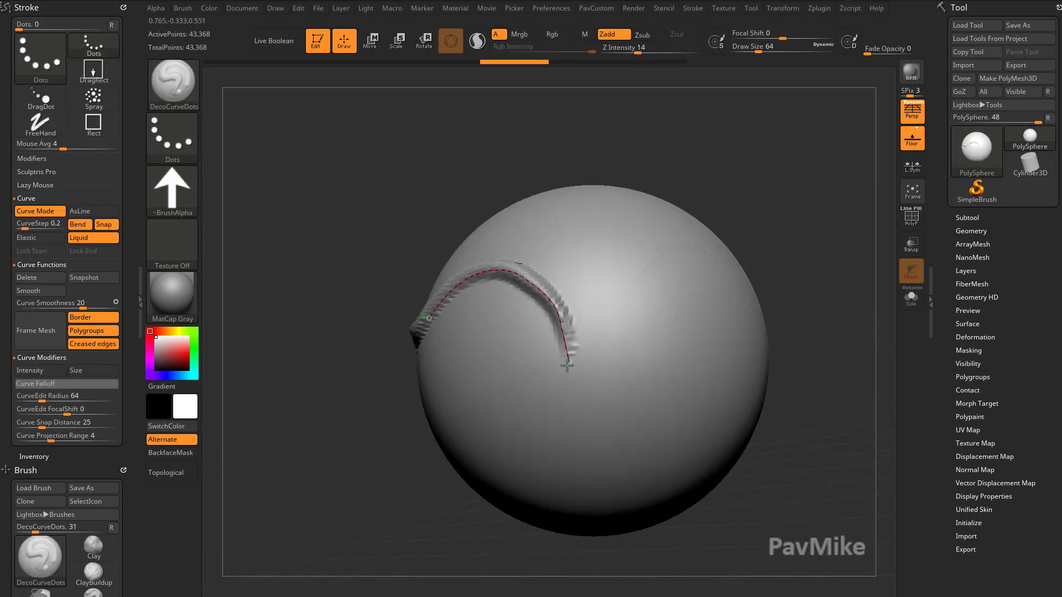
mouse_move(549, 414)
left_mouse_down()
mouse_move(575, 421)
mouse_move(625, 411)
mouse_move(671, 433)
mouse_move(659, 430)
left_mouse_up()
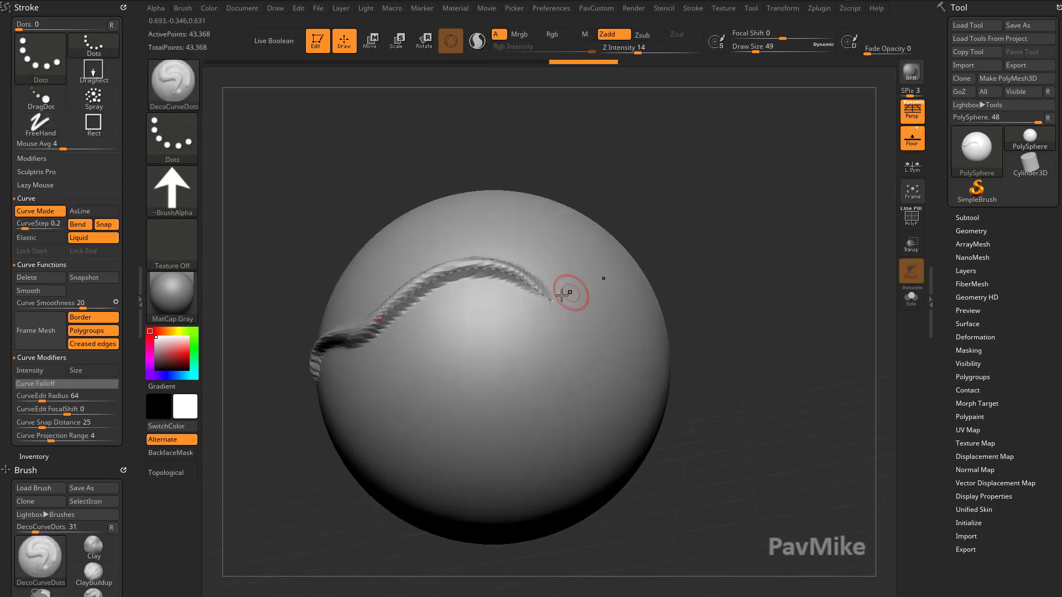
mouse_move(562, 295)
left_mouse_down()
mouse_move(549, 301)
mouse_move(588, 380)
left_mouse_up()
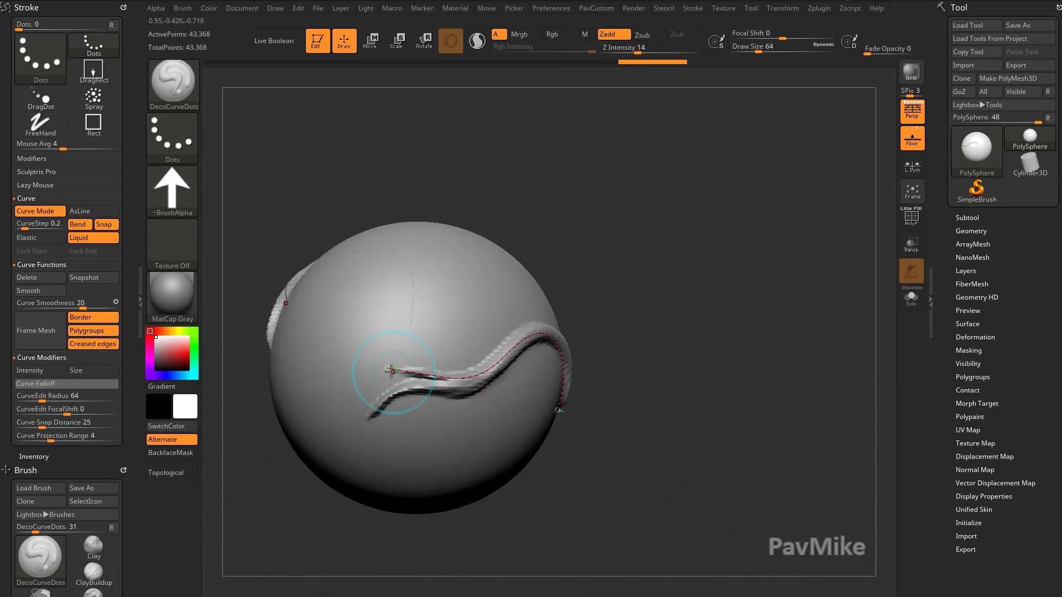
Step: Pull the ends of the Liquid curve across the sphere and its middle down into a deep V-shaped dip
mouse_move(391, 371)
left_mouse_down()
mouse_move(367, 349)
mouse_move(379, 315)
left_mouse_up()
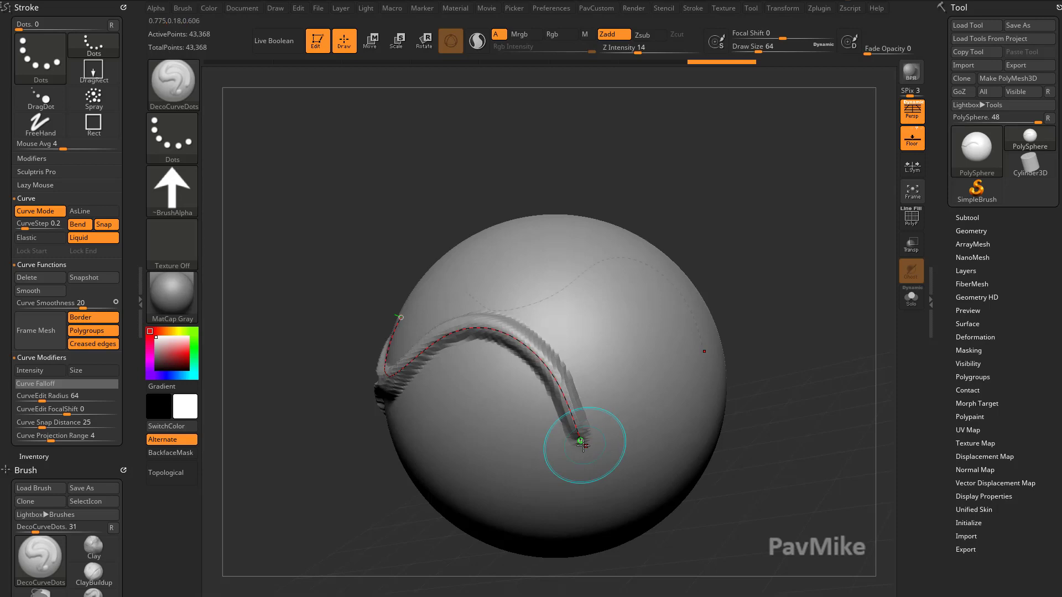
mouse_move(582, 442)
left_mouse_down()
mouse_move(505, 496)
mouse_move(517, 514)
mouse_move(541, 445)
left_mouse_up()
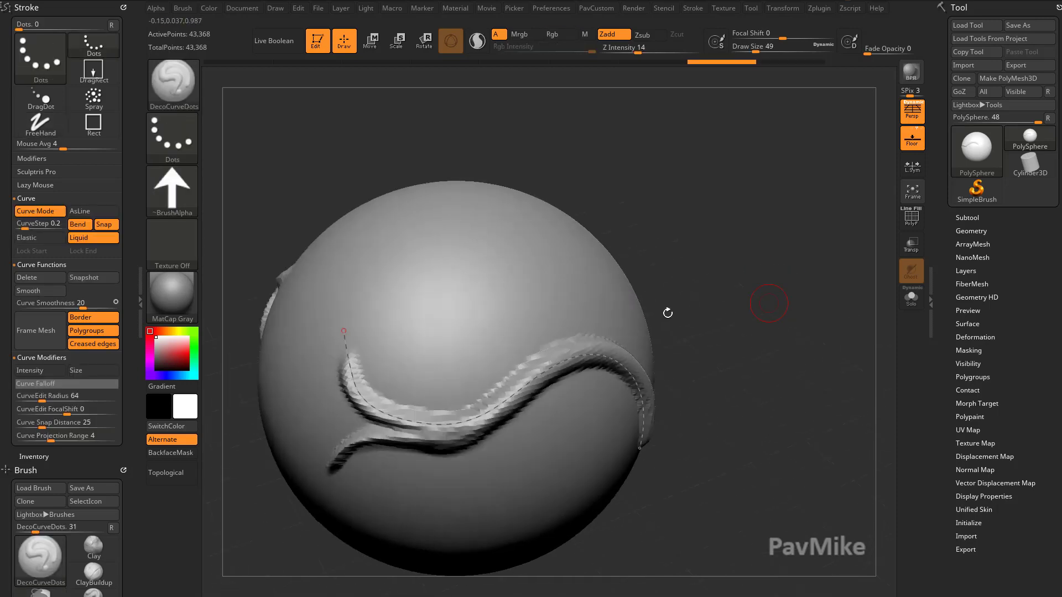
left_click_drag(340, 354, 384, 304)
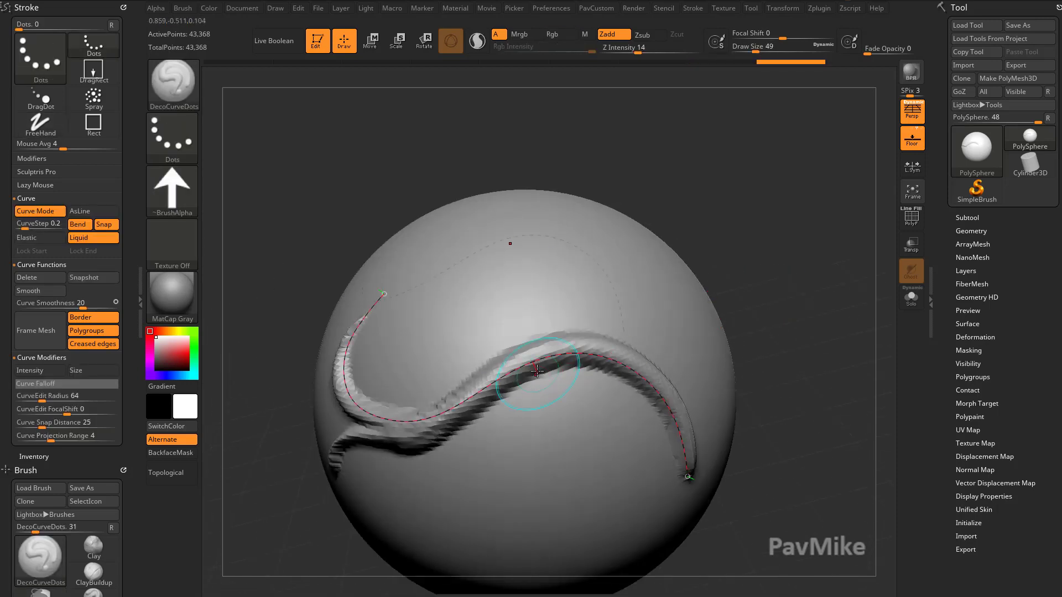
left_click_drag(541, 376, 553, 420)
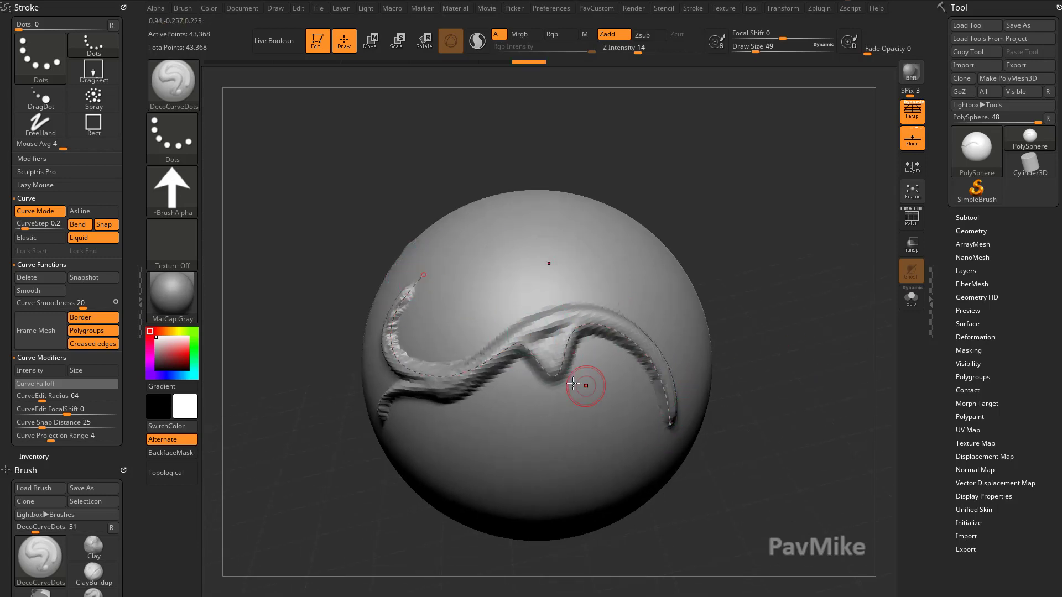
left_click_drag(574, 383, 592, 398)
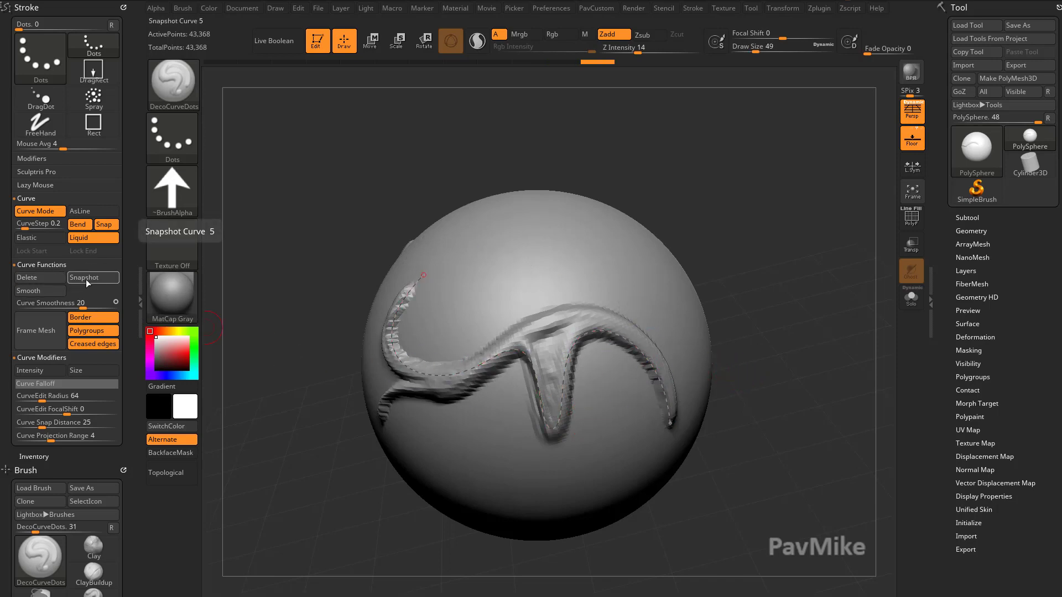
Step: Turn off Liquid and extend the curve's upper free end into a hook across the sphere
left_click_drag(781, 321, 781, 293, "alt")
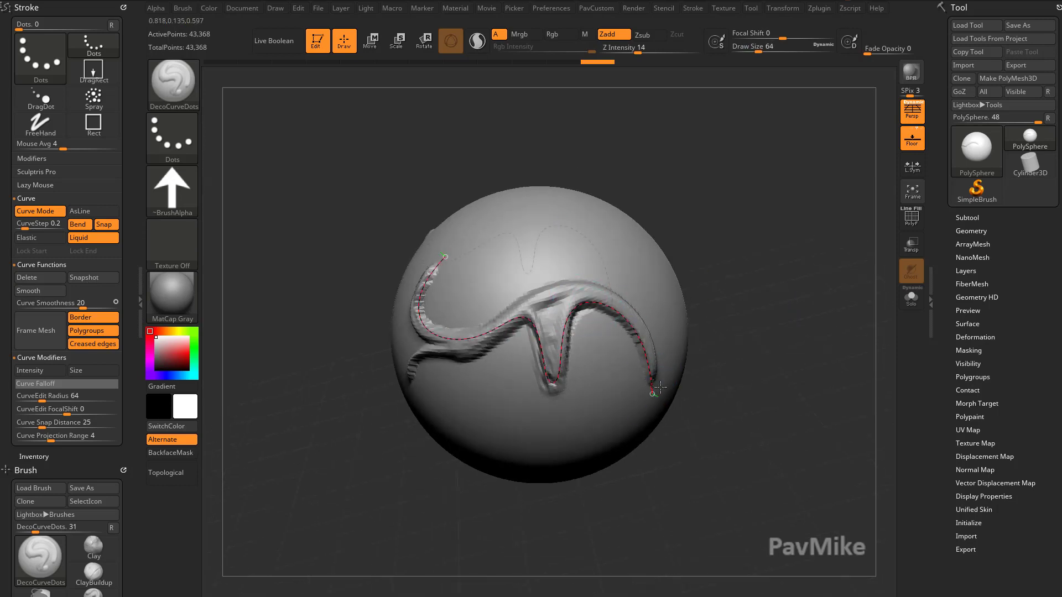
left_click(80, 240)
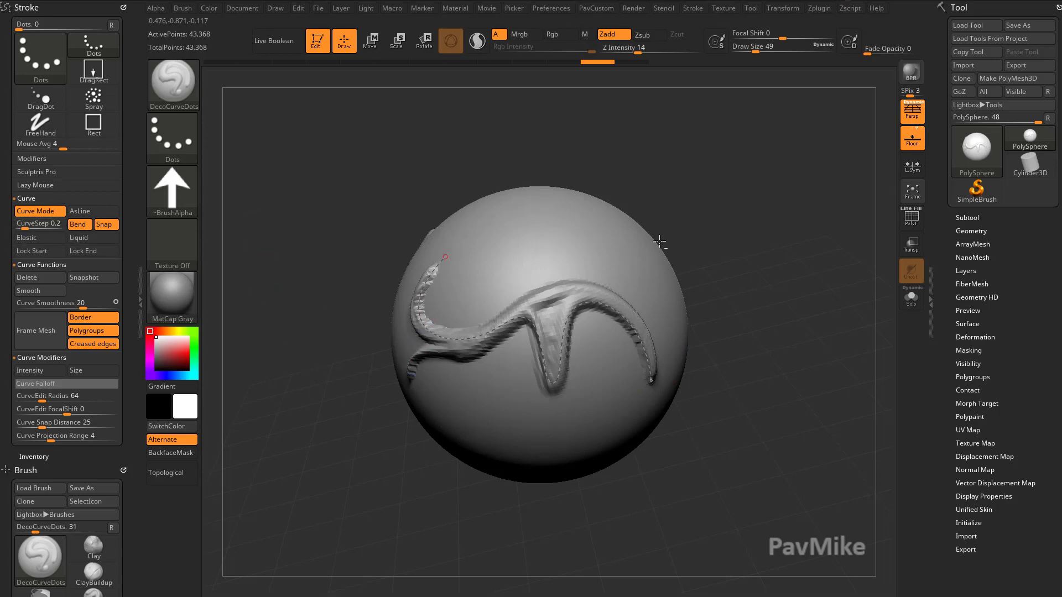
left_click_drag(660, 242, 706, 230)
left_click_drag(426, 237, 541, 229)
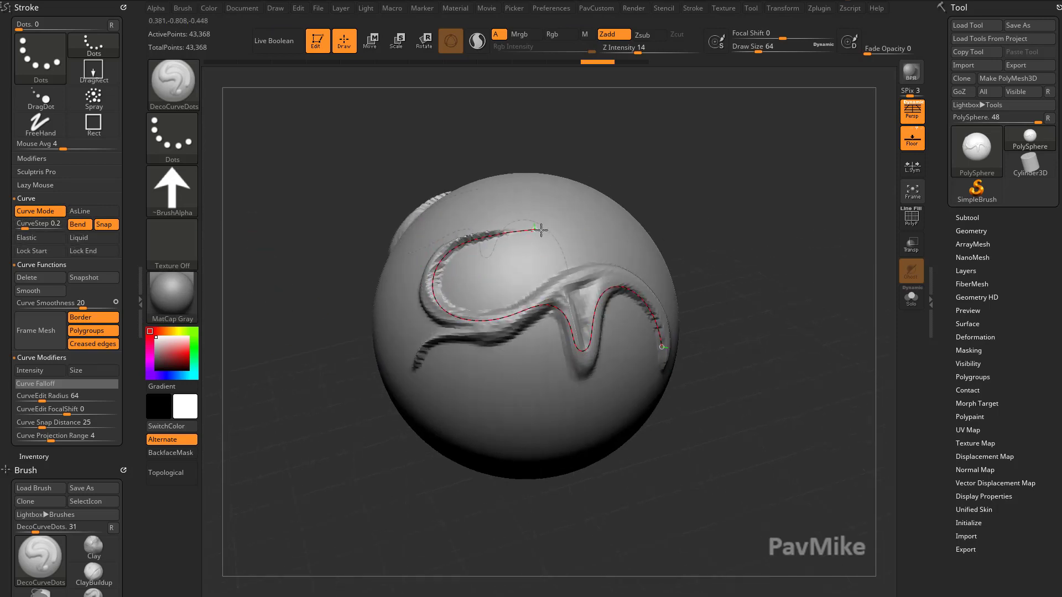
Step: Try pulling the curve's lower end down across the sphere with Lock Start turned on, and undo the pull
mouse_move(745, 242)
left_mouse_down()
mouse_move(735, 257)
mouse_move(744, 249)
left_mouse_up()
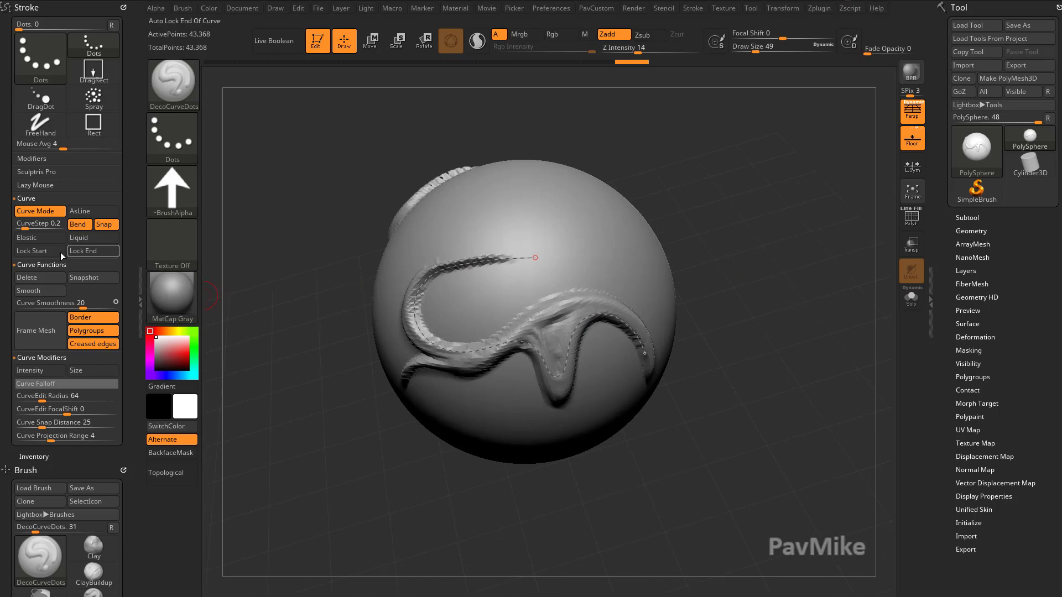
left_click_drag(685, 205, 676, 208)
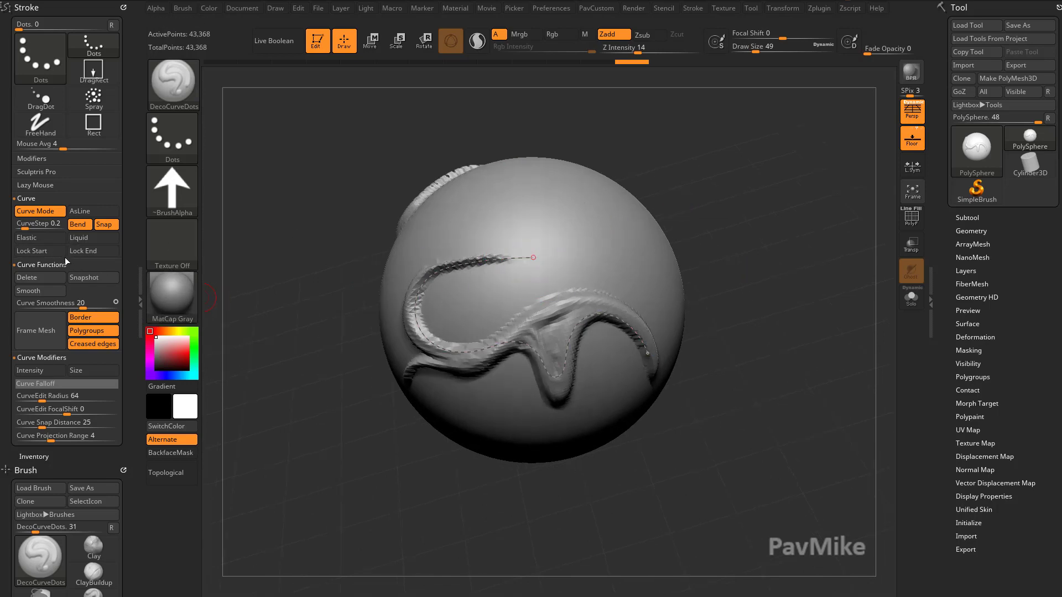
mouse_move(707, 276)
left_mouse_down()
mouse_move(695, 226)
mouse_move(656, 225)
left_mouse_up()
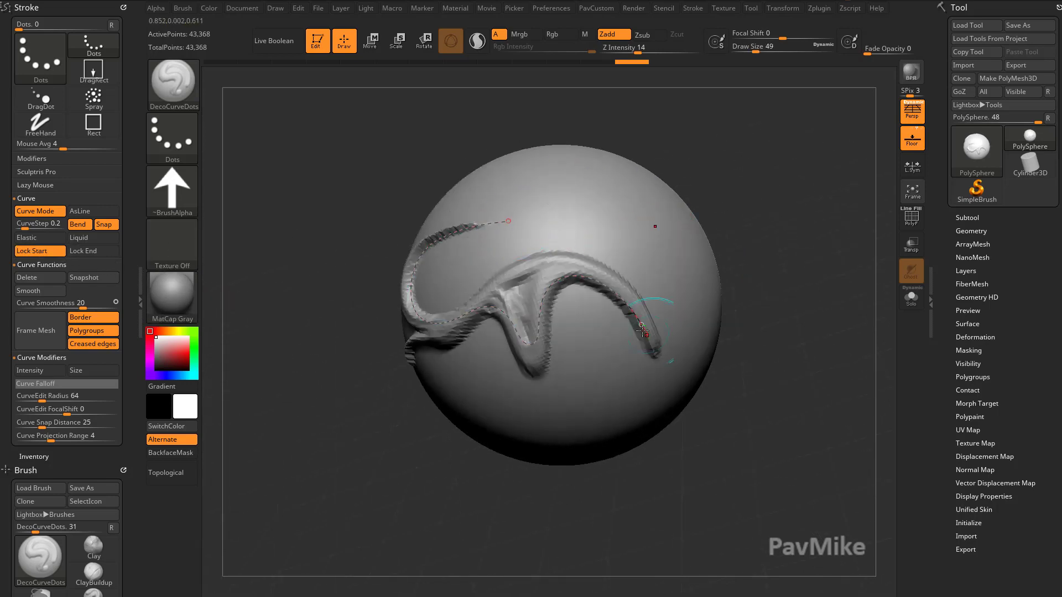
mouse_move(642, 327)
left_mouse_down()
mouse_move(631, 400)
mouse_move(553, 455)
left_mouse_up()
key("ctrl+z")
Step: Try pulling the hook's rounded bend outward into a corner with Lock Start on, and undo it
left_click_drag(711, 198, 598, 182)
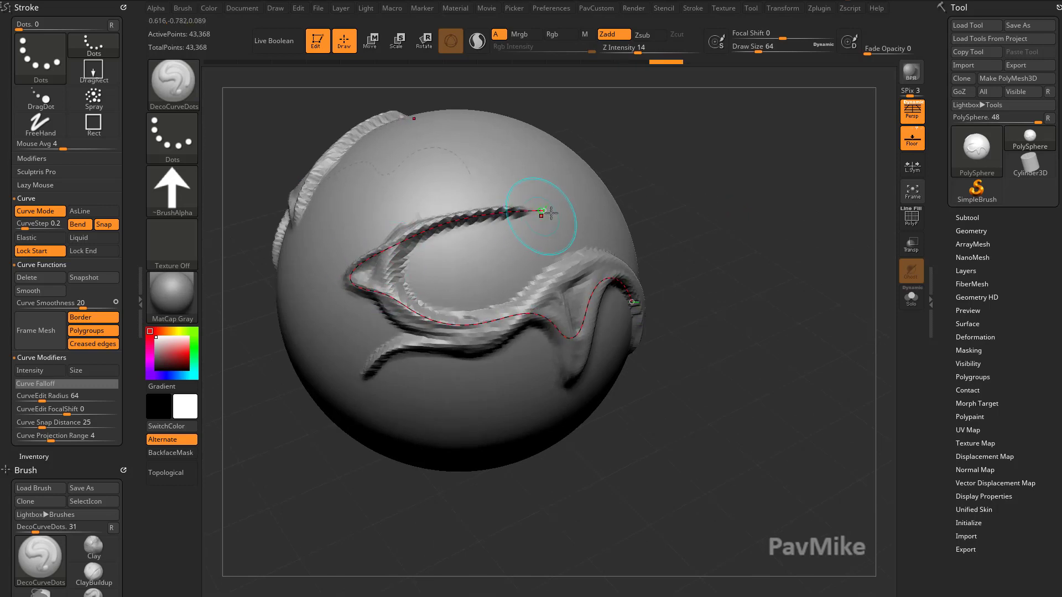
key("shift")
left_click_drag(391, 286, 324, 301)
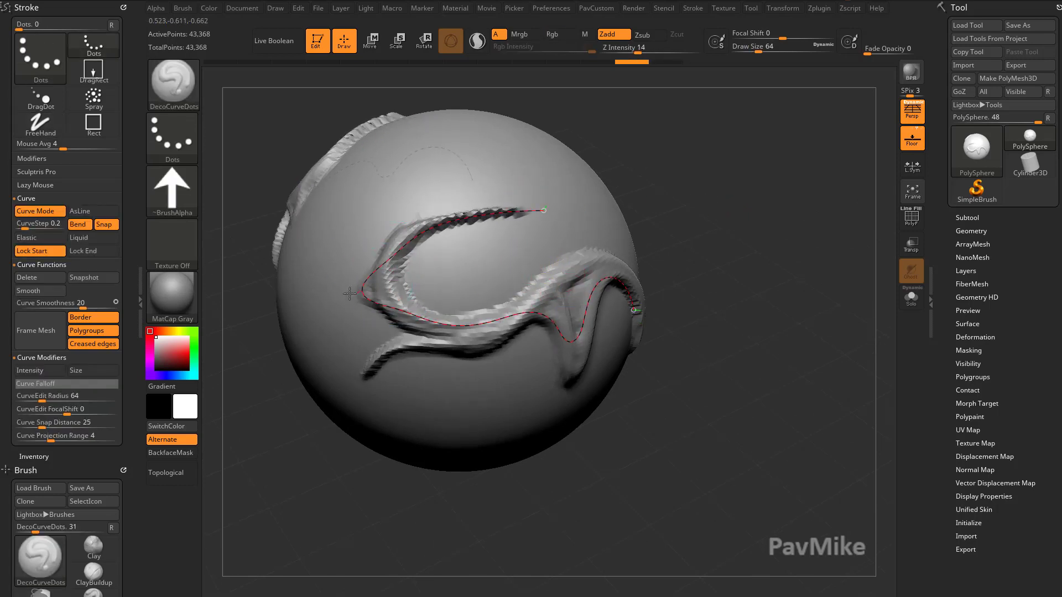
key("ctrl+z")
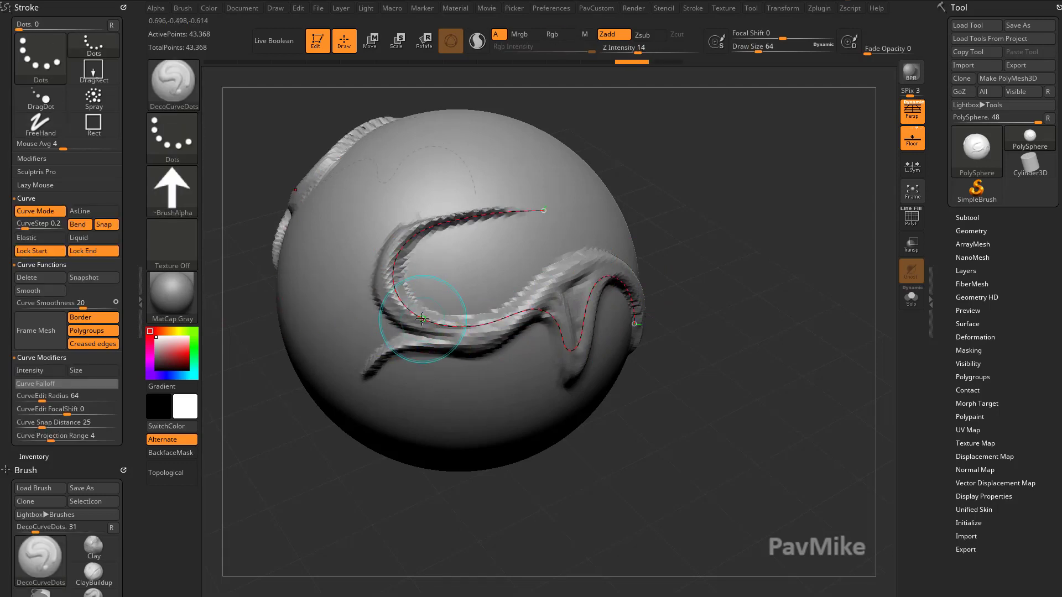
Step: Pull the curve's middle sections across the sphere with both Lock Start and Lock End on
key("ctrl+shift+z")
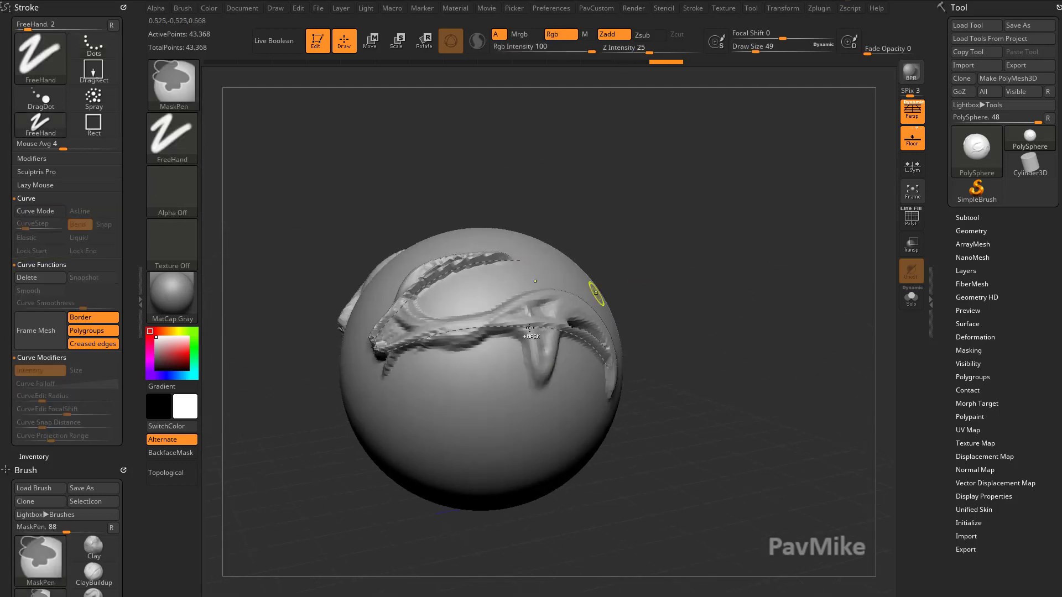
key("ctrl+z")
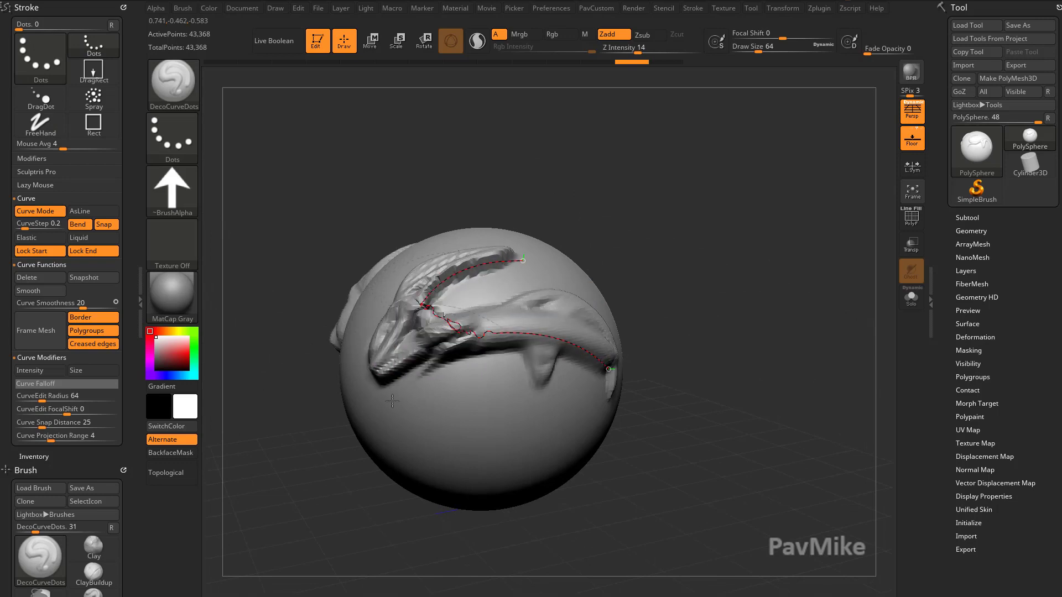
key("ctrl+shift+z")
mouse_move(323, 410)
left_mouse_down()
mouse_move(368, 450)
mouse_move(477, 474)
left_mouse_up()
mouse_move(722, 360)
left_mouse_down()
mouse_move(684, 369)
mouse_move(737, 365)
mouse_move(723, 347)
left_mouse_up()
Step: Undo the curve edits and relief strokes back to the plain sphere
key("ctrl+z")
key("ctrl+z")
key("ctrl+z")
key("ctrl+z")
key("ctrl+z")
key("ctrl+z")
key("ctrl+z")
key("ctrl+z")
key("ctrl+z")
key("ctrl+z")
key("ctrl+z")
key("ctrl+z")
key("ctrl+z")
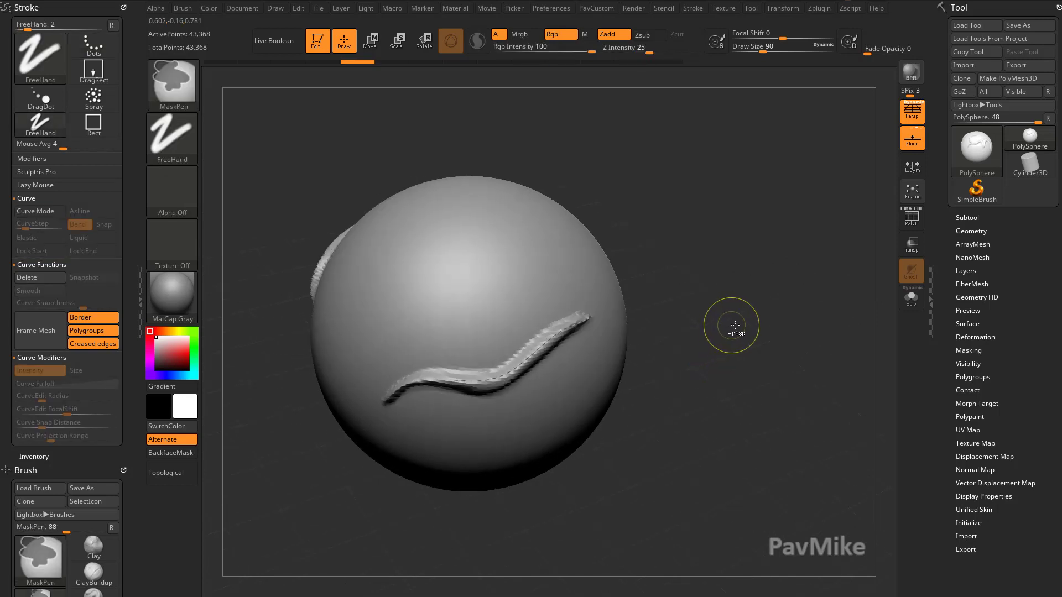
left_click_drag(709, 291, 656, 285)
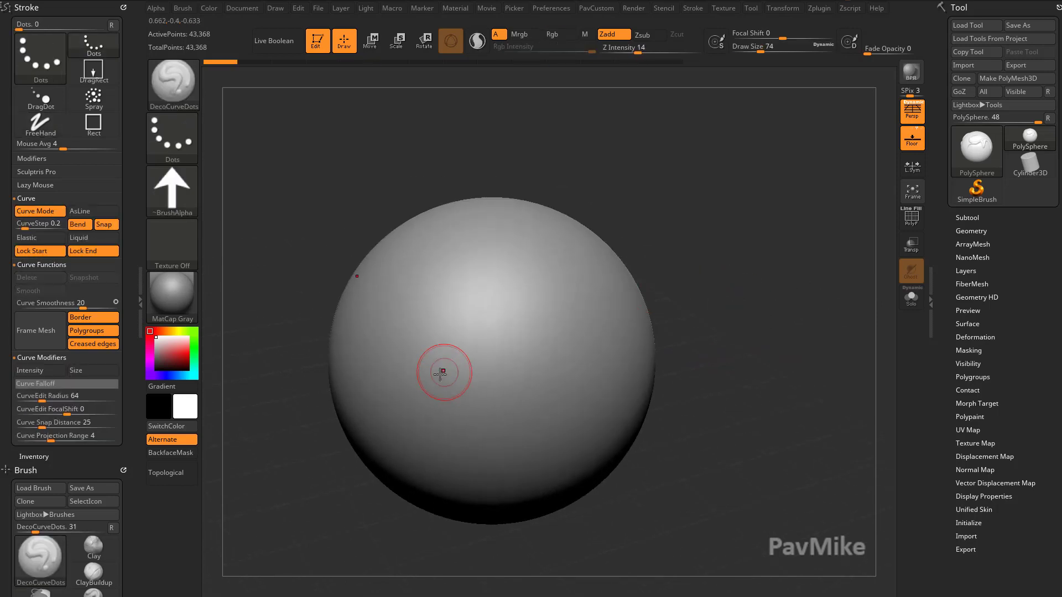
Step: Draw a U-shaped relief curve on the sphere, try pulling its lowest part down with both ends locked, and undo that pull
left_click_drag(746, 344, 771, 295)
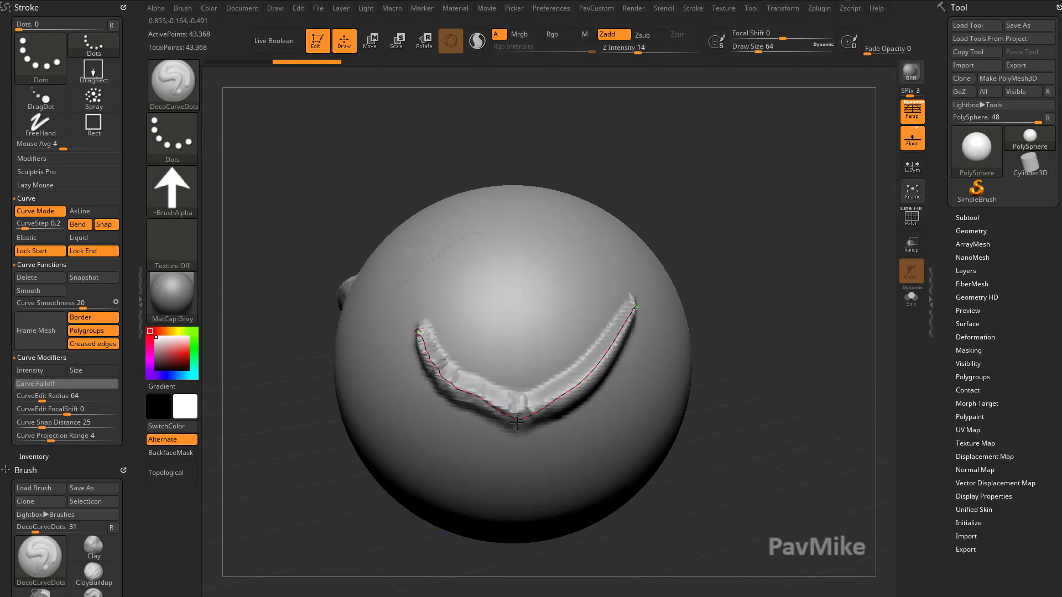
left_click_drag(517, 441, 507, 560)
mouse_move(751, 436)
left_mouse_down()
mouse_move(767, 378)
mouse_move(809, 348)
mouse_move(780, 375)
mouse_move(735, 296)
mouse_move(806, 311)
mouse_move(781, 340)
left_mouse_up()
key("ctrl+z")
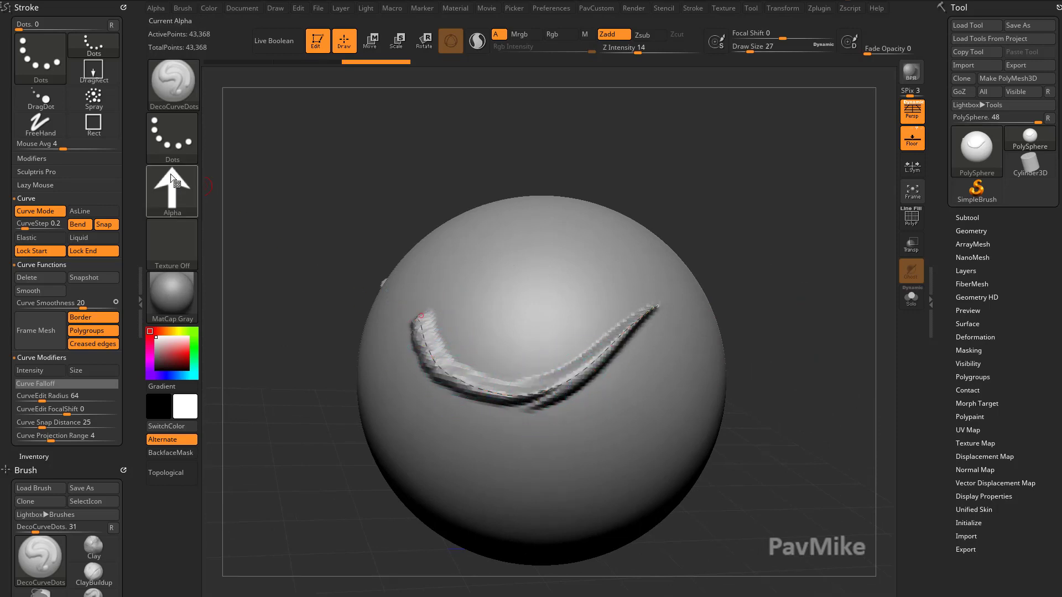
Step: Set the brush alpha to Alpha 06 and extend the U-shaped curve past its upper right end
left_click(191, 204)
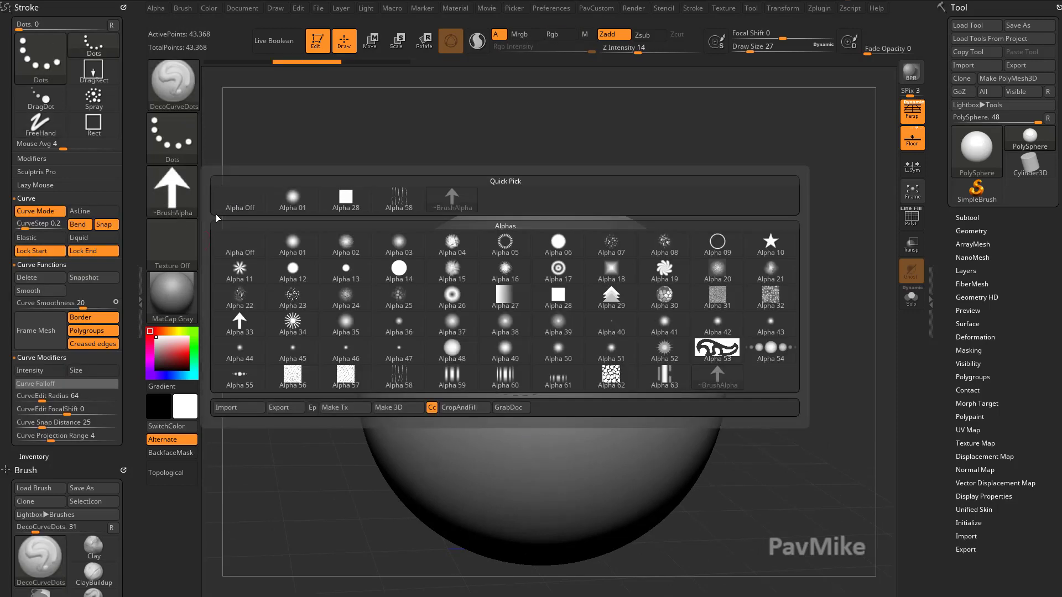
left_click(559, 243)
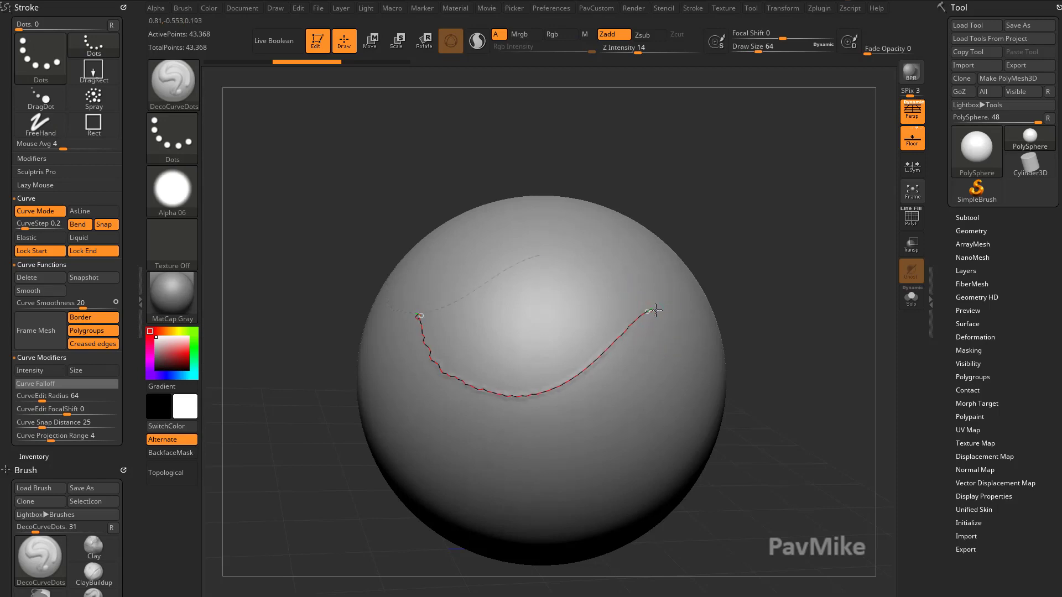
mouse_move(656, 311)
left_mouse_down()
mouse_move(670, 298)
mouse_move(680, 329)
left_mouse_up()
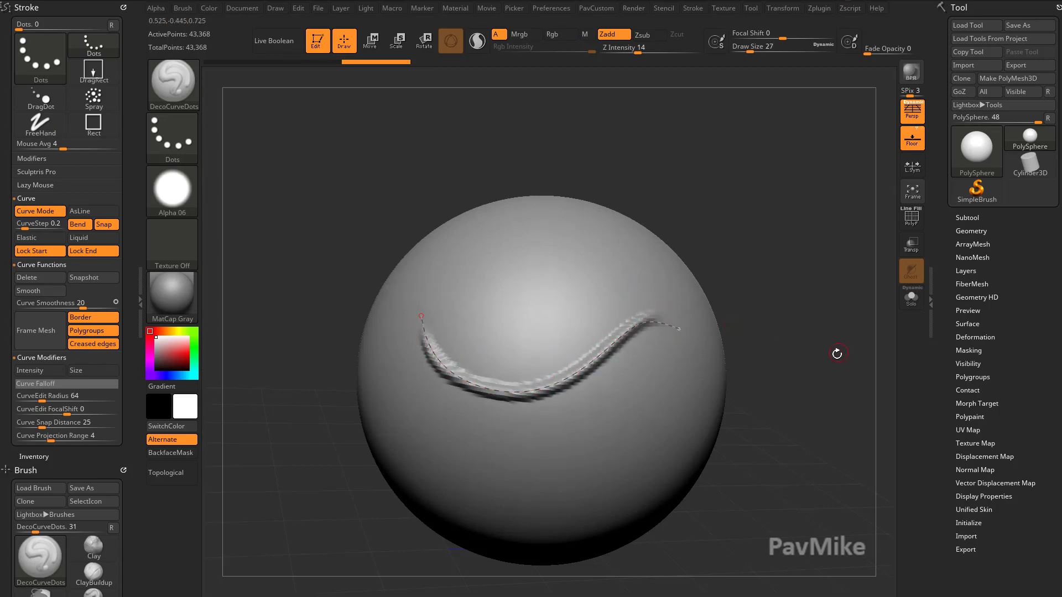
mouse_move(837, 353)
left_mouse_down()
mouse_move(829, 373)
mouse_move(275, 330)
left_mouse_up()
Step: Turn off Lock Start and Lock End, and extend the curve's right end to raise a thin relief along it
left_click(51, 254)
left_click(80, 252)
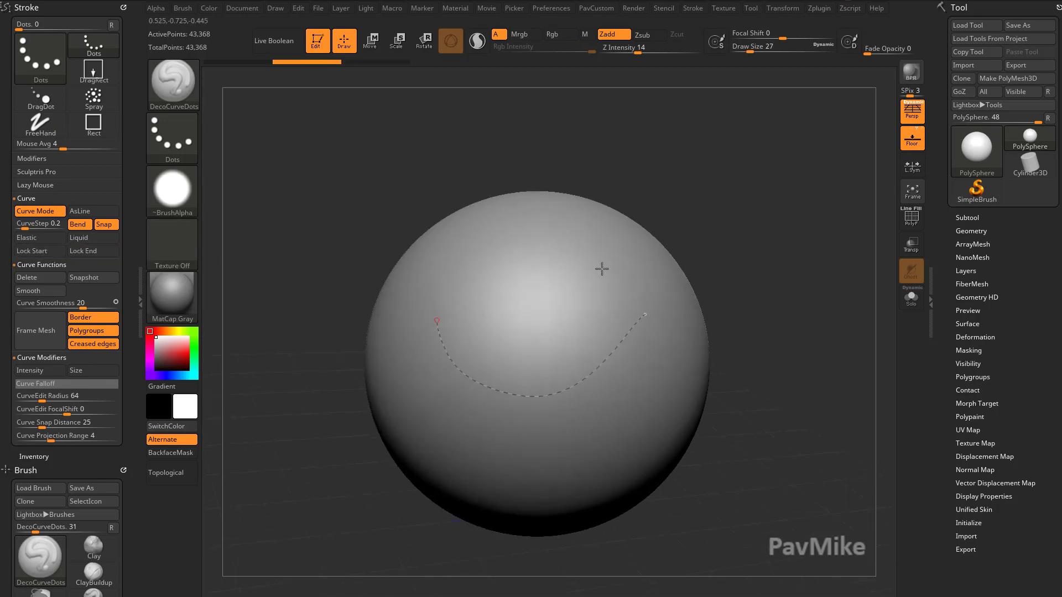
left_click_drag(780, 280, 731, 270)
left_click_drag(589, 304, 627, 290)
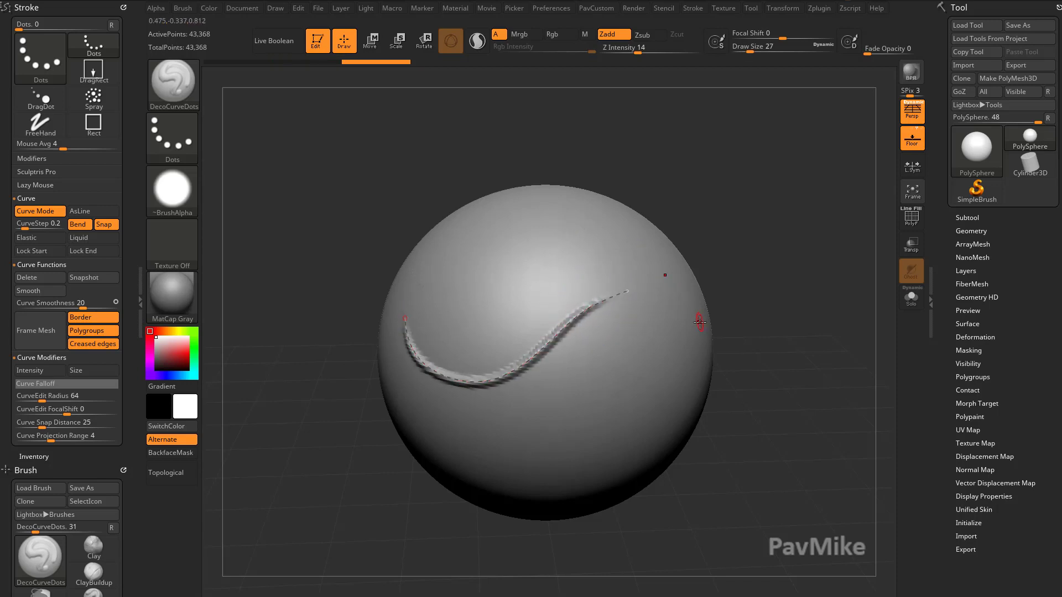
Step: Try moving the curve down the sphere with Bend and Snap off, and undo the resulting relief
mouse_move(762, 271)
left_mouse_down()
mouse_move(752, 287)
mouse_move(674, 276)
mouse_move(640, 304)
mouse_move(647, 287)
mouse_move(690, 321)
mouse_move(612, 282)
mouse_move(661, 320)
mouse_move(637, 319)
left_mouse_up()
left_click(85, 225)
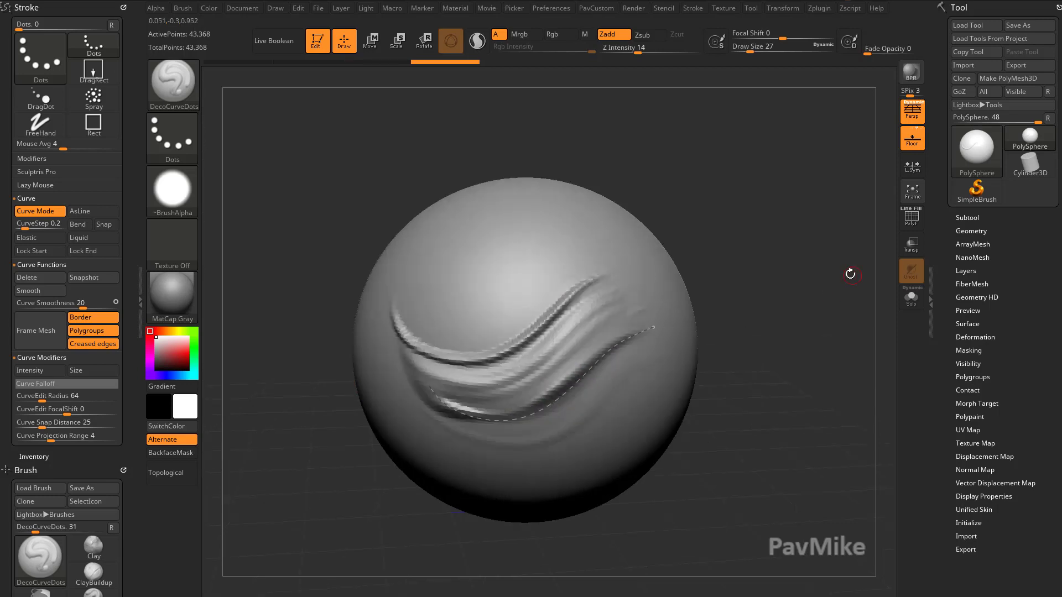
key("ctrl+z")
Step: With Bend and Snap back on, pull the curve below the first relief to add ridges, and sweep its free end into a hooked swirl
left_click(109, 283)
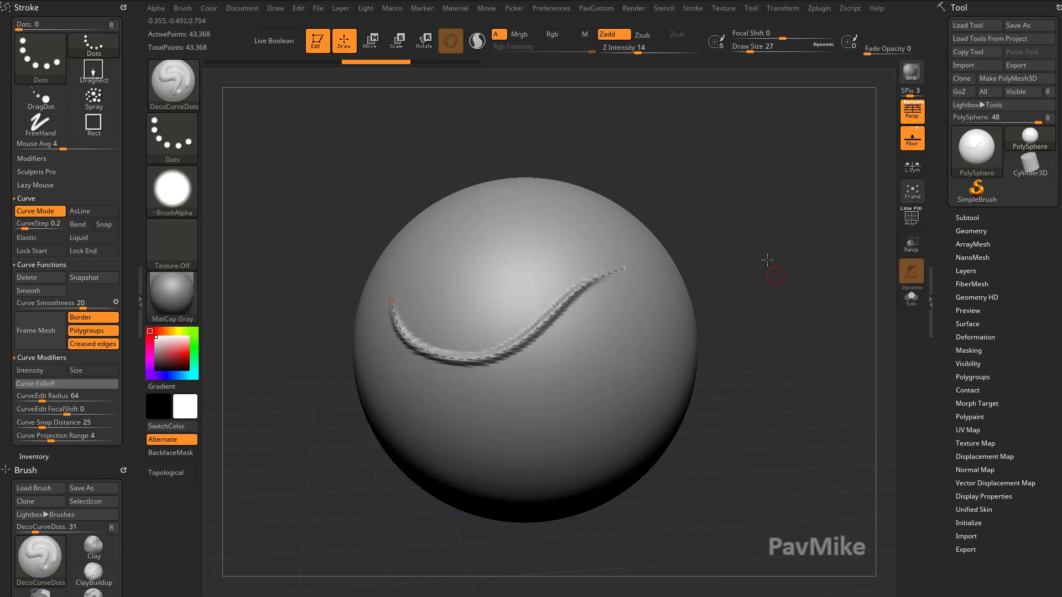
left_click_drag(767, 260, 738, 251)
left_click_drag(503, 316, 520, 373)
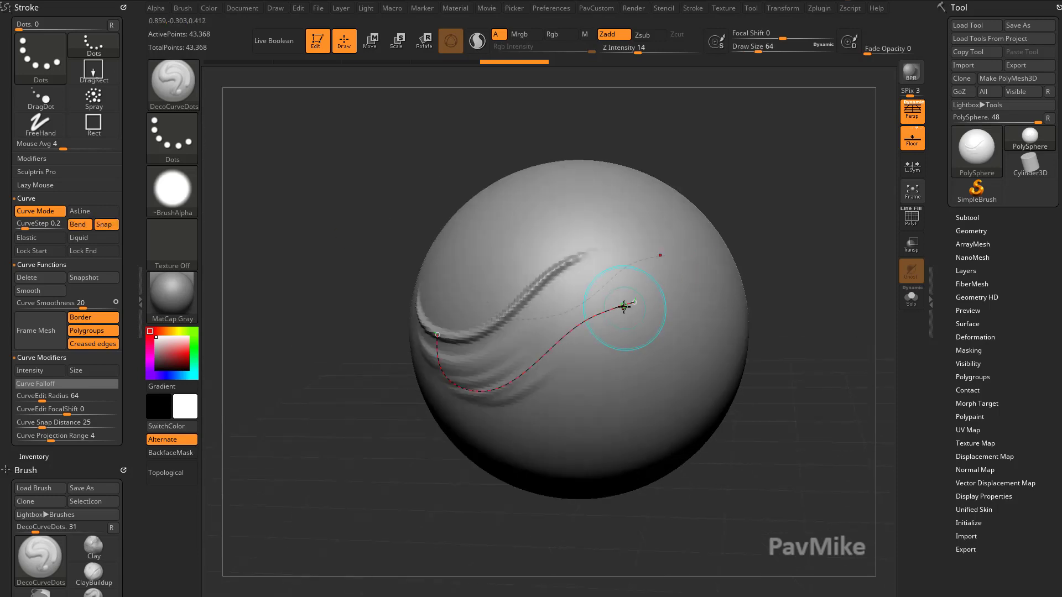
mouse_move(621, 303)
left_mouse_down()
mouse_move(553, 332)
mouse_move(574, 359)
left_mouse_up()
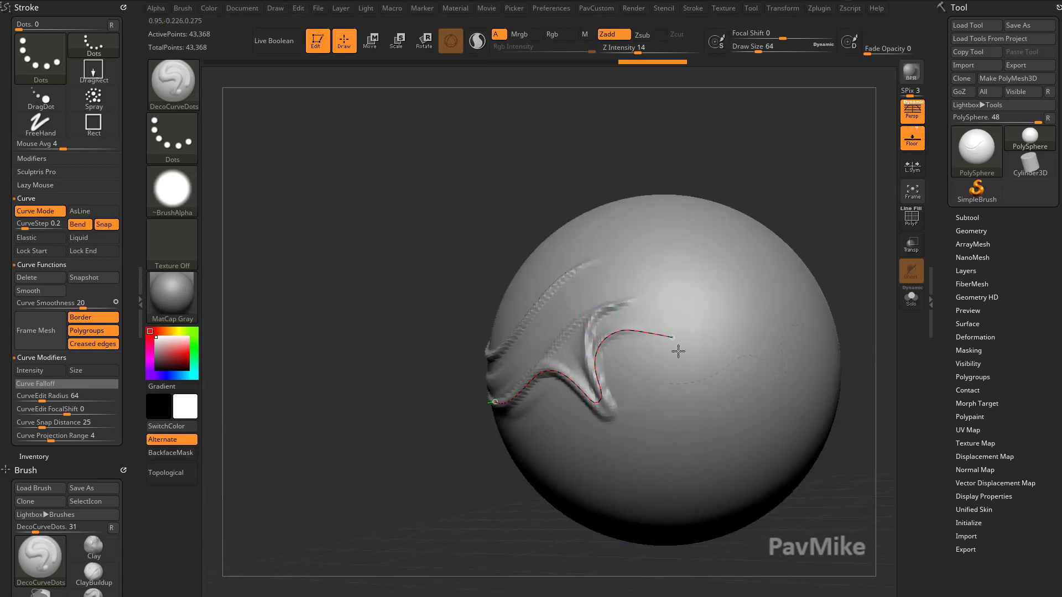
mouse_move(678, 351)
left_mouse_down()
mouse_move(719, 281)
mouse_move(572, 329)
mouse_move(708, 453)
left_mouse_up()
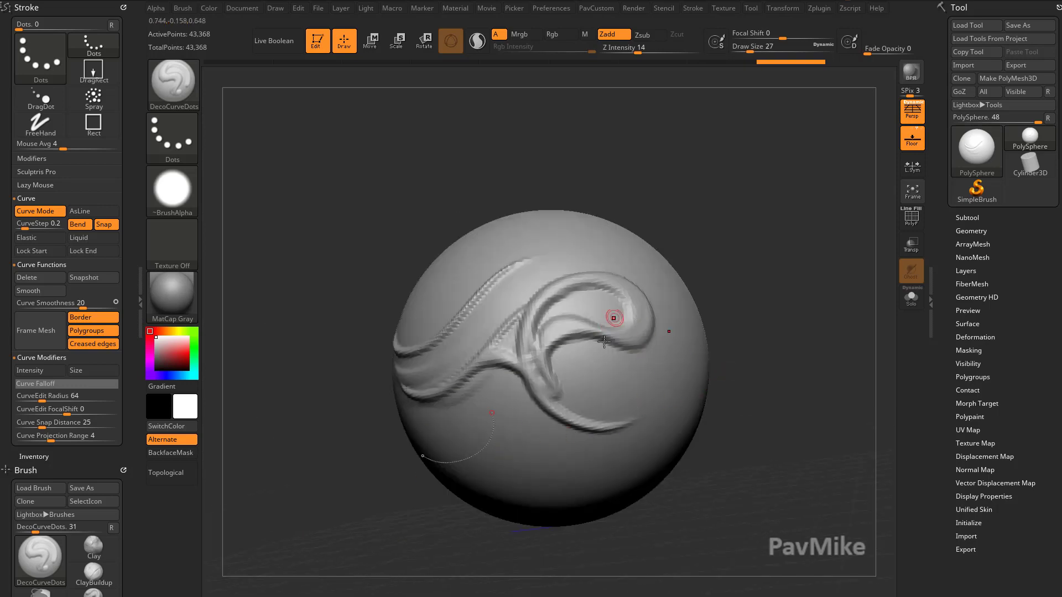
Step: Undo the stray curve strokes and delete the active curve from the swirl relief
key("ctrl+z")
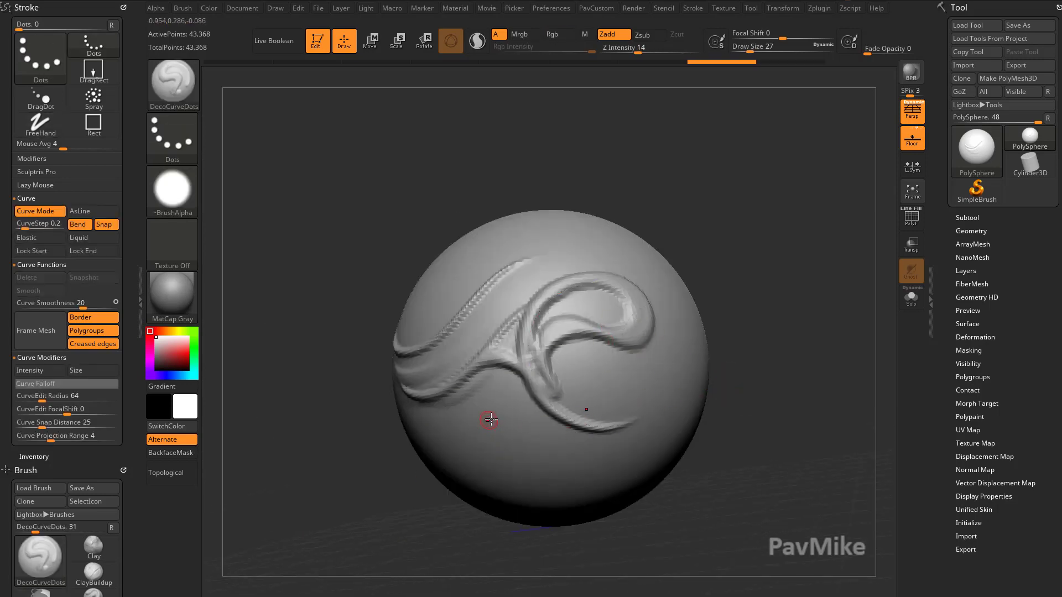
left_click_drag(472, 528, 486, 531)
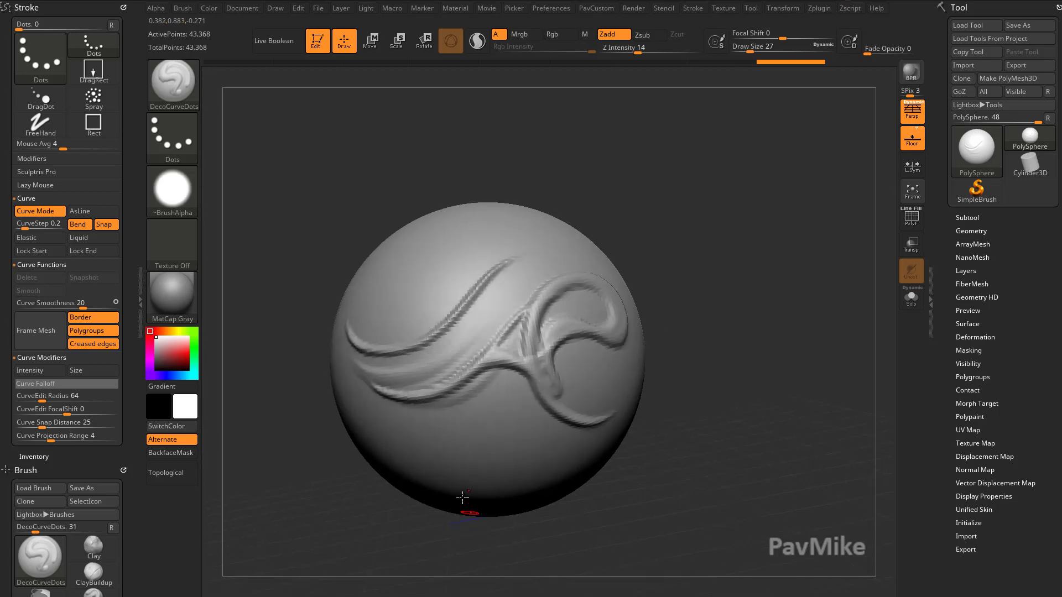
key("ctrl+z")
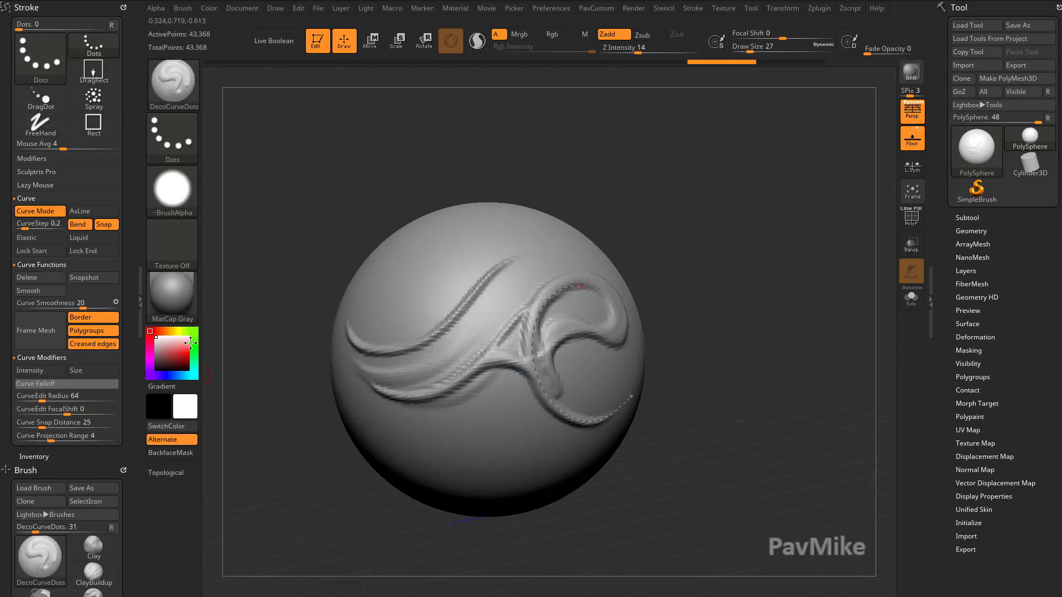
left_click(34, 279)
left_click_drag(716, 291, 753, 319)
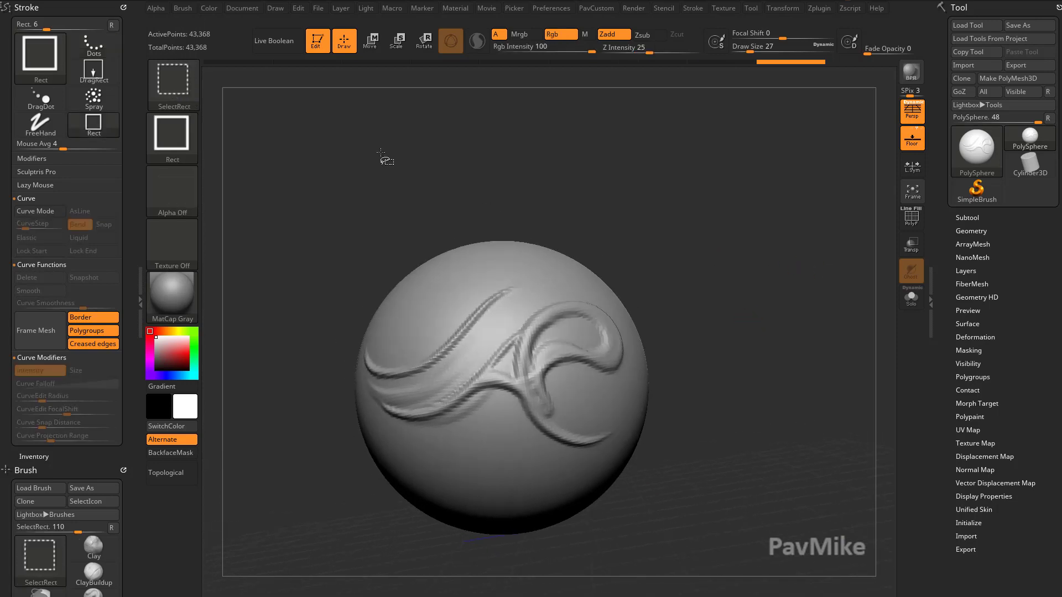
Step: Split the sphere diagonally into two polygroups with a slice brush, and turn on the PolyF display
left_click(180, 87, "ctrl+shift")
left_click(666, 145, "ctrl+shift")
mouse_move(374, 182)
left_mouse_down("ctrl+shift")
mouse_move(438, 289)
mouse_move(719, 590)
left_mouse_up("ctrl+shift")
left_click(911, 218)
left_click_drag(728, 330, 672, 311)
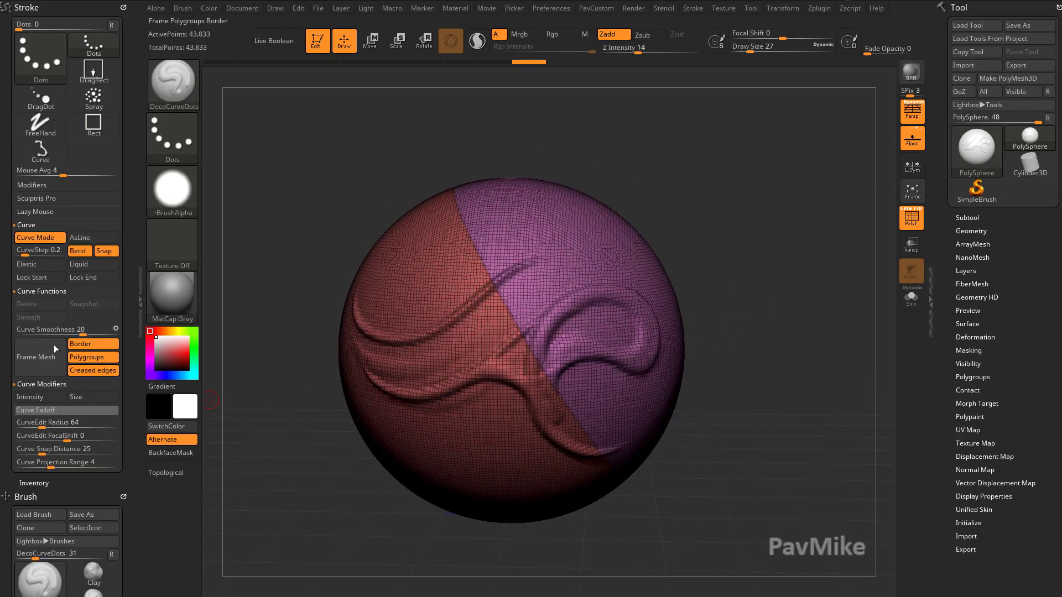
Step: Frame the mesh with a curve along only the polygroup border, hide the PolyF display, and apply the brush relief along that seam
left_click(100, 375)
left_click_drag(713, 265, 764, 218)
left_click(914, 222)
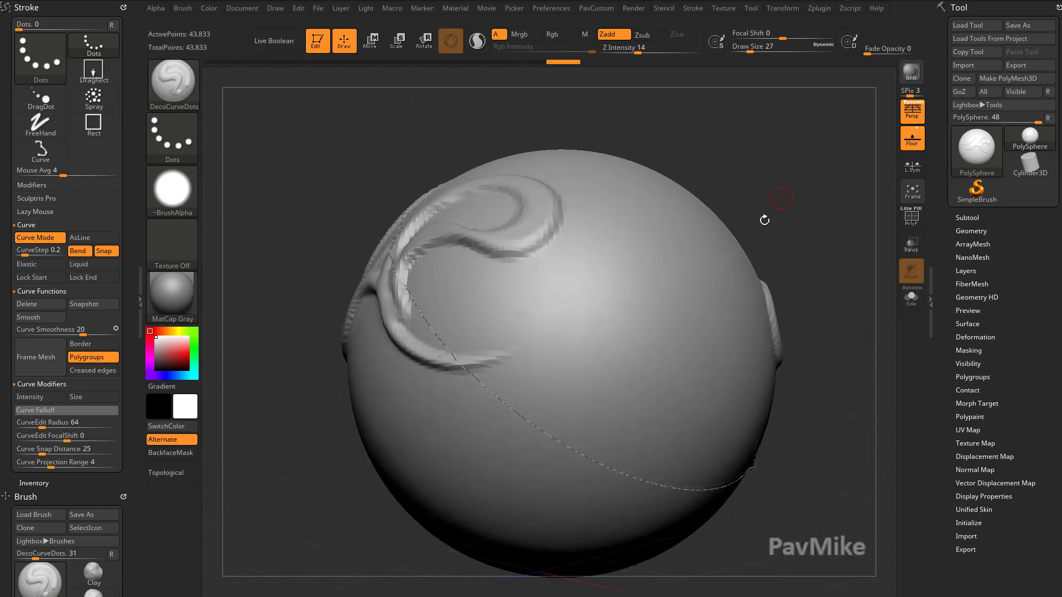
left_click(528, 417)
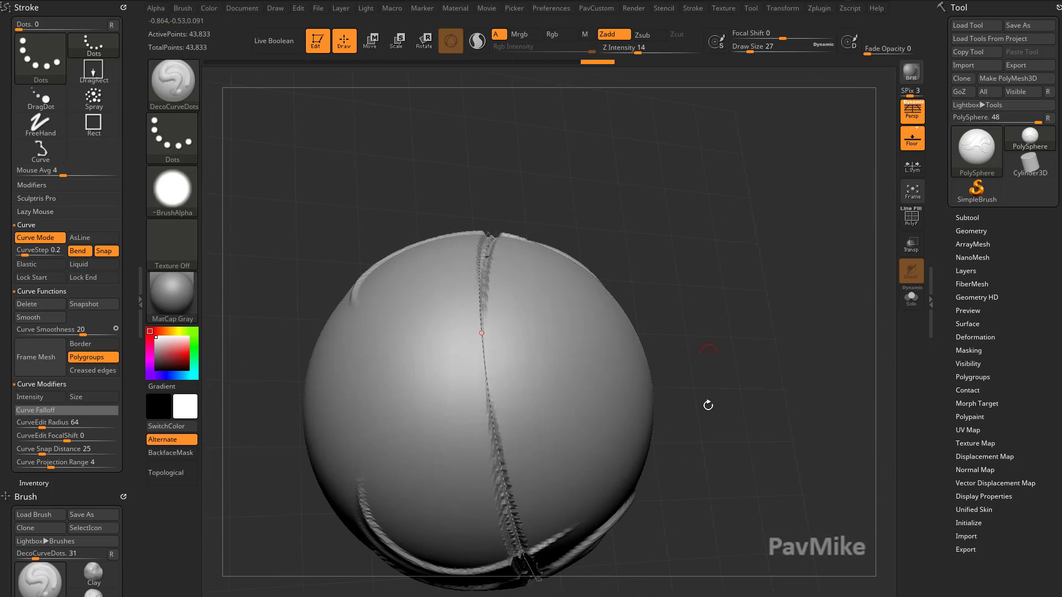
left_click_drag(708, 406, 766, 358)
left_click(408, 361)
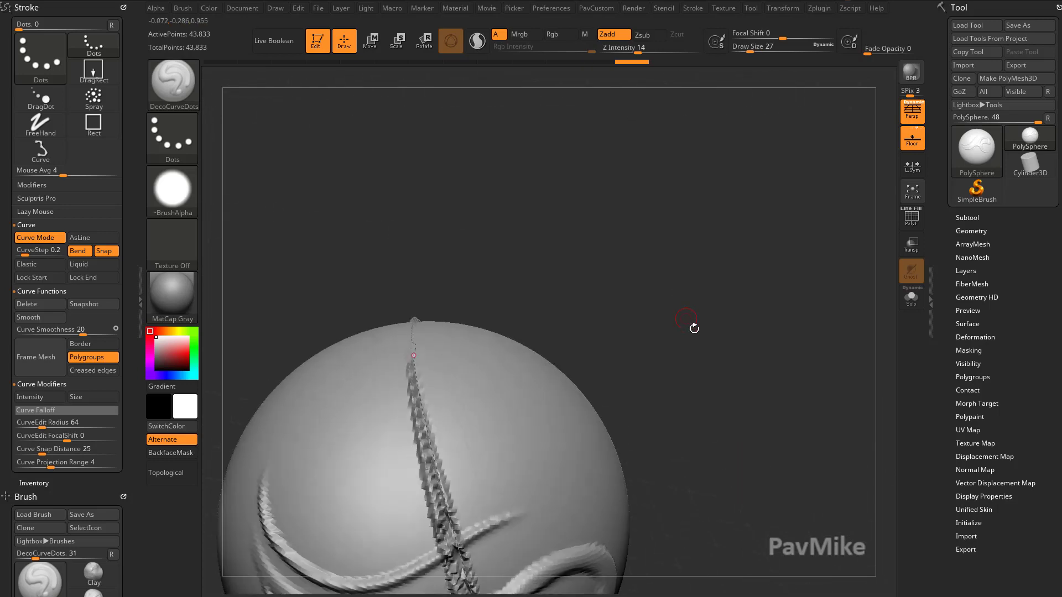
Step: Rewind the undo history to the plain sphere without any reliefs
mouse_move(688, 353)
left_mouse_down()
mouse_move(727, 338)
mouse_move(303, 223)
left_mouse_up()
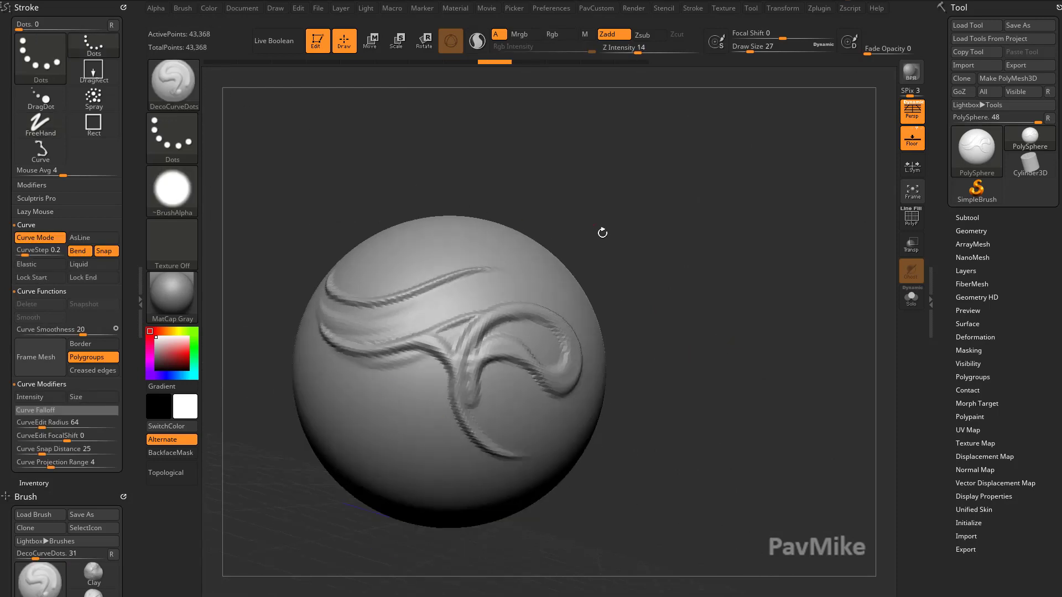
left_click_drag(603, 233, 427, 187)
left_click_drag(505, 185, 422, 197)
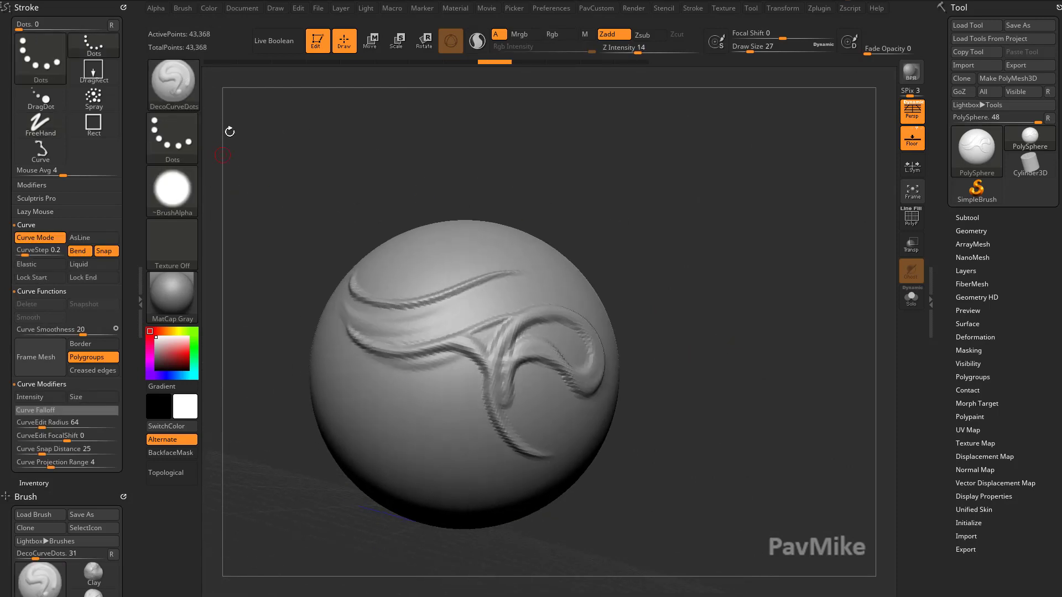
left_click_drag(374, 150, 324, 152)
left_click_drag(211, 206, 479, 173)
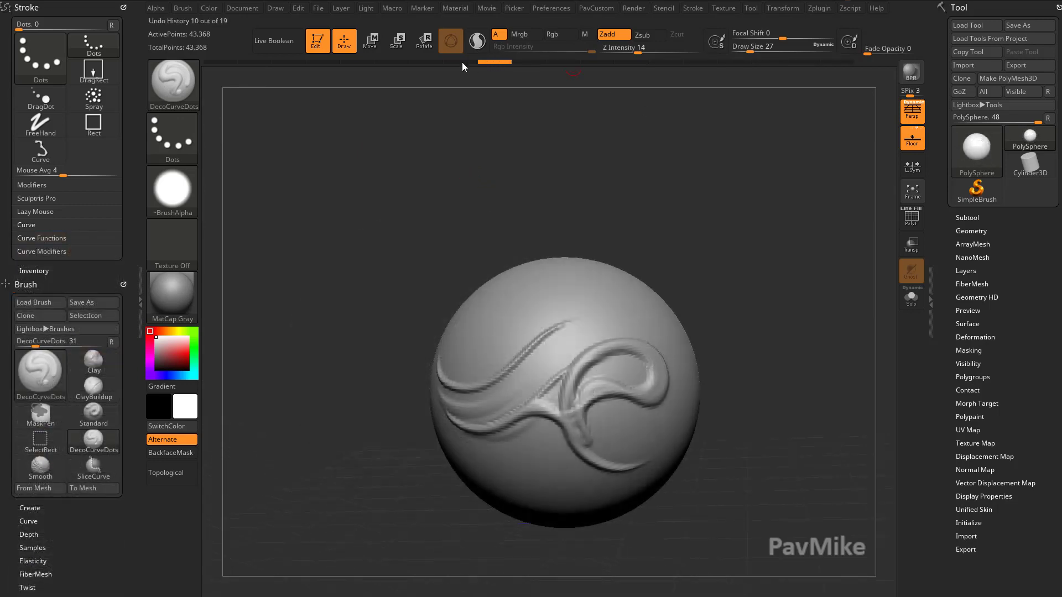
left_click_drag(463, 67, 215, 61)
mouse_move(730, 288)
left_mouse_down()
mouse_move(589, 348)
mouse_move(721, 309)
mouse_move(637, 278)
left_mouse_up()
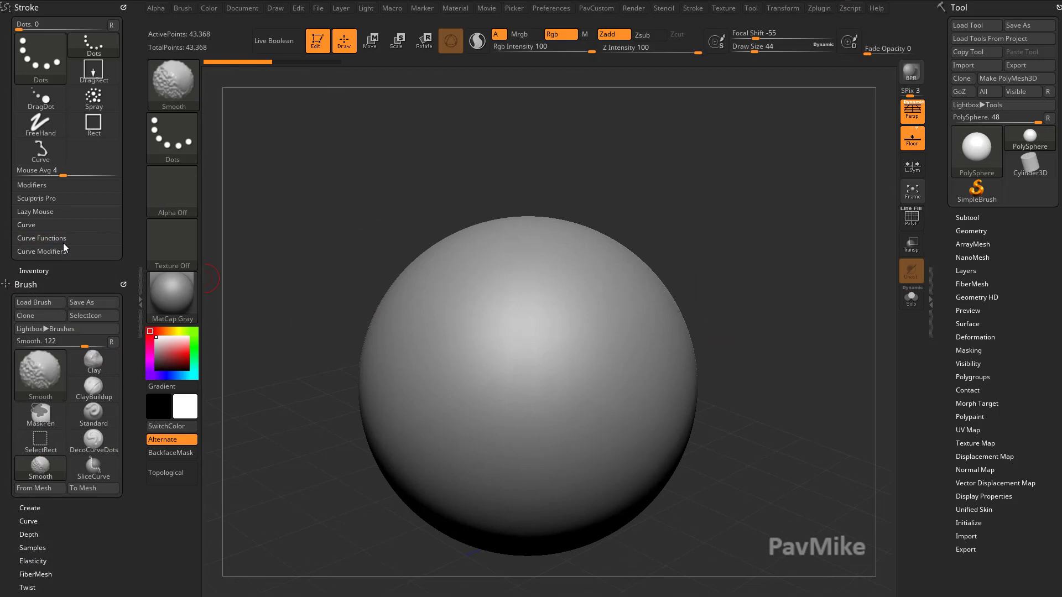
Step: Expand the Stroke palette's Curve, Curve Functions and Curve Modifiers settings, and collapse the Curve Falloff graph
left_click(63, 251)
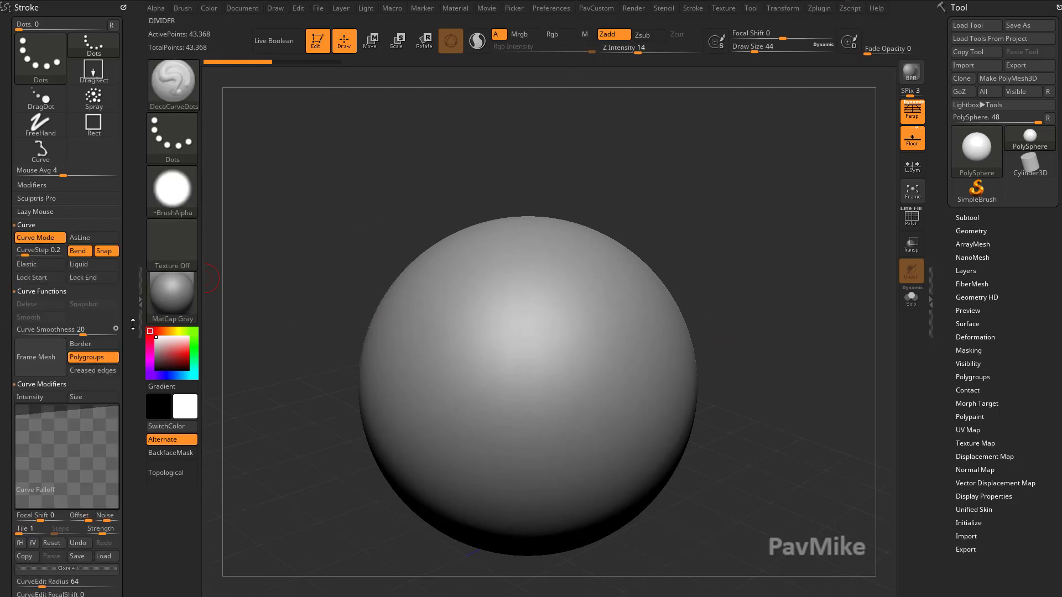
left_click_drag(120, 336, 121, 295)
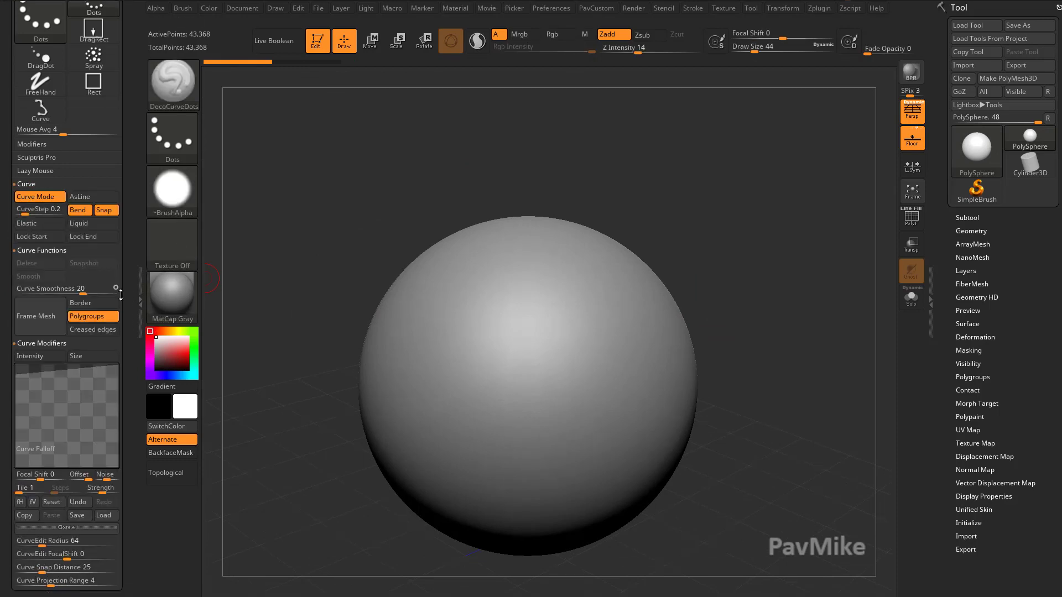
left_click(58, 526)
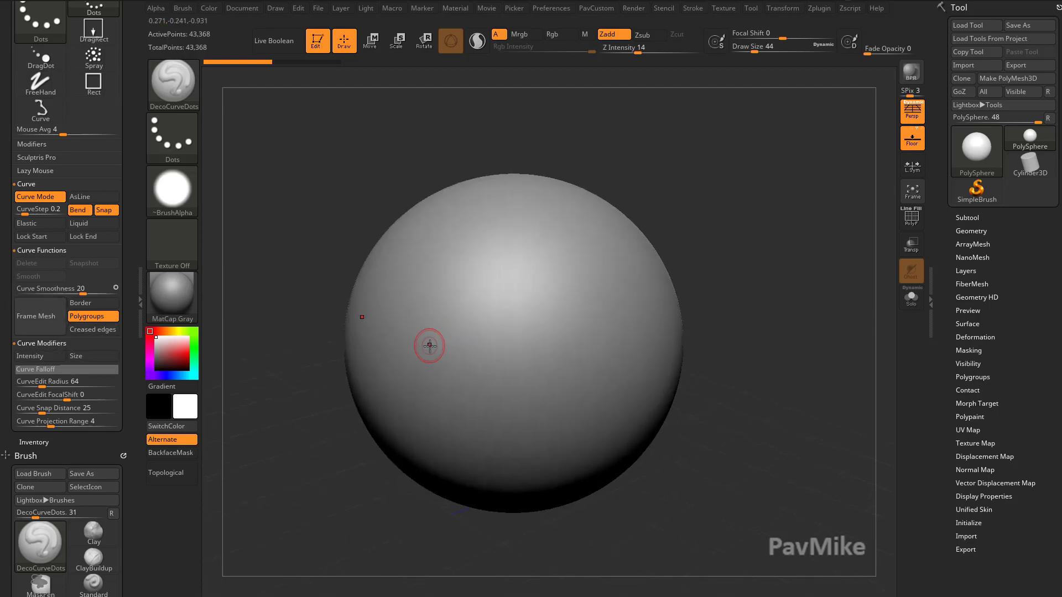
Step: Draw a wavy curve across the sphere, undo its first relief, lower Z Intensity to 11 and reapply the brush along the curve
left_click_drag(428, 354, 605, 294)
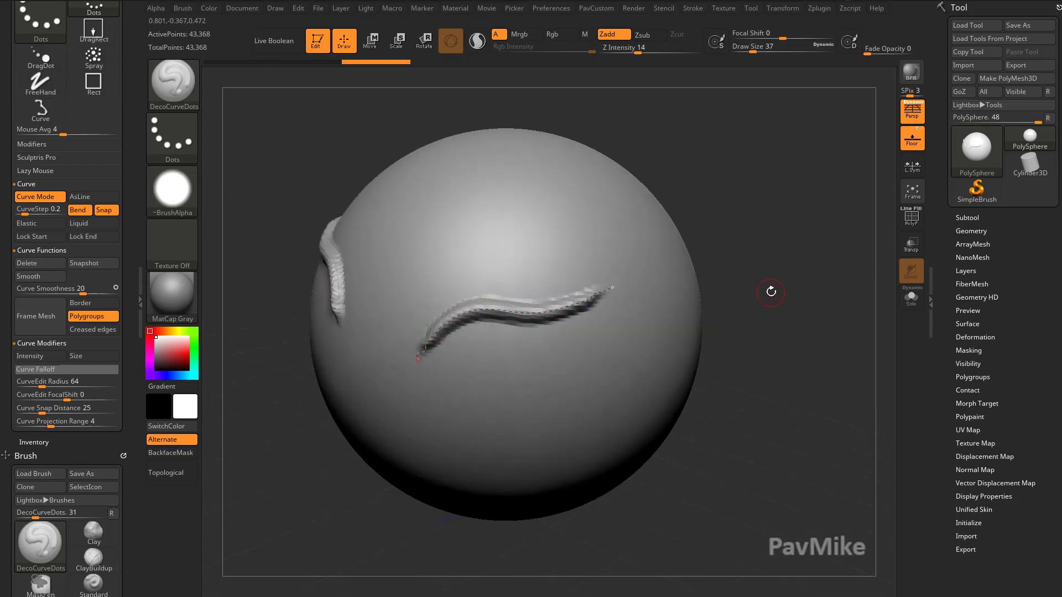
key("ctrl+z")
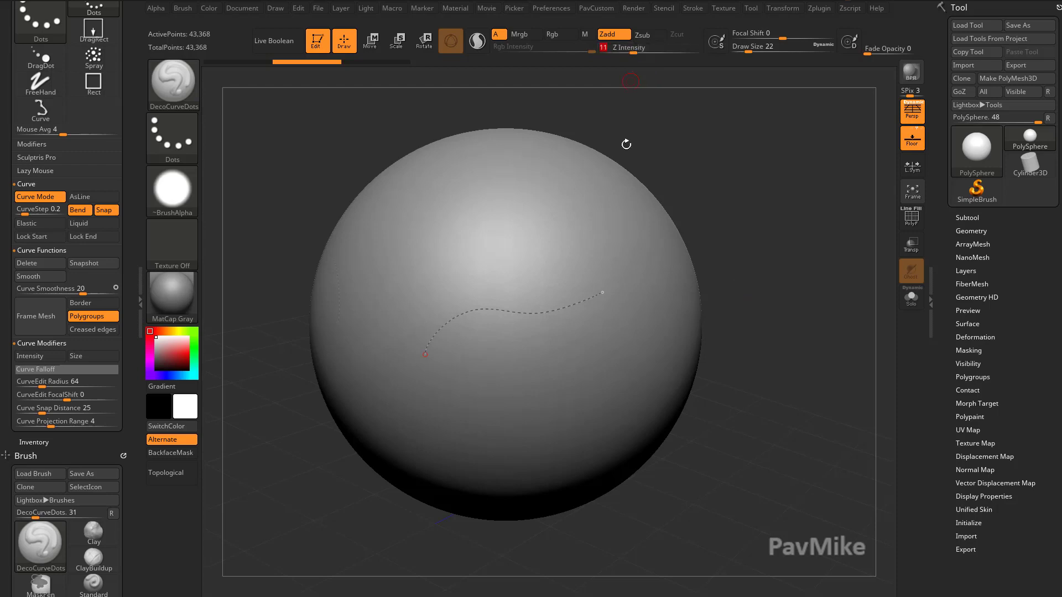
left_click(601, 293)
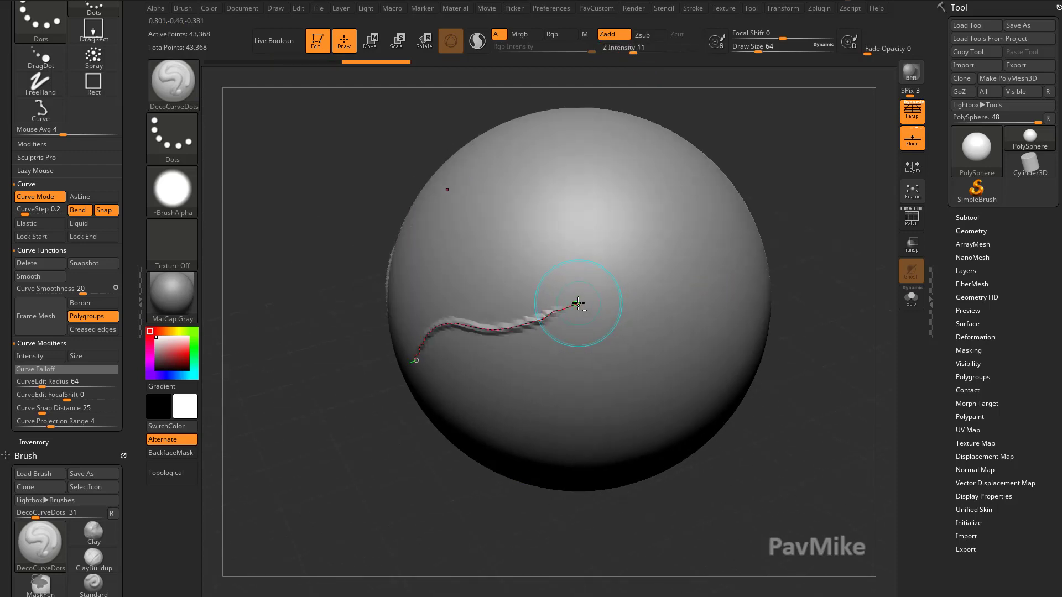
Step: Extend the curve's free end repeatedly so the relief winds down the sphere in an S-shaped swirl
mouse_move(578, 304)
left_mouse_down()
mouse_move(609, 289)
mouse_move(754, 280)
left_mouse_up()
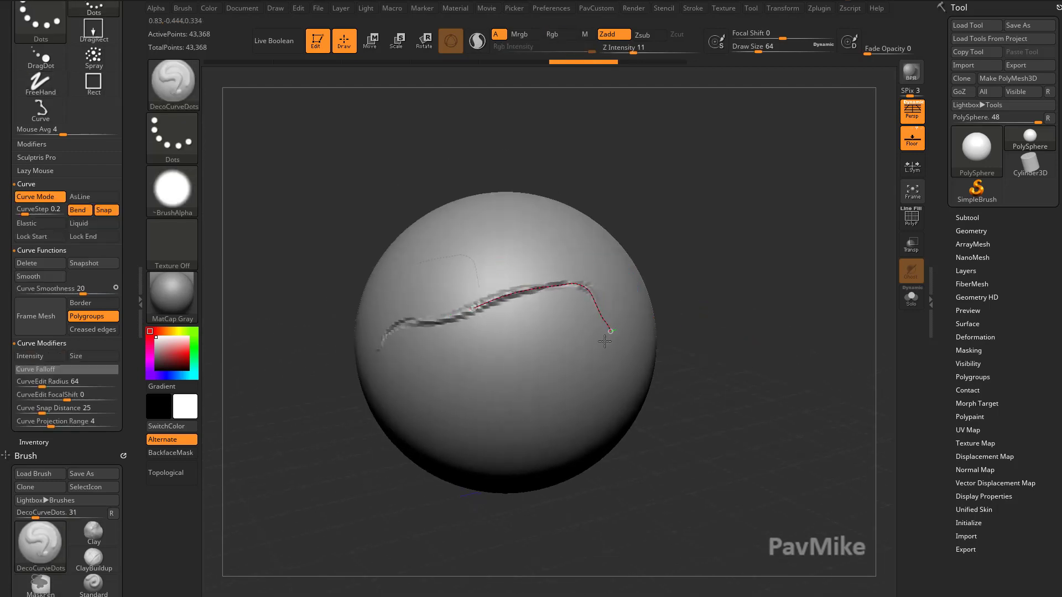
mouse_move(605, 342)
left_mouse_down()
mouse_move(583, 377)
mouse_move(553, 385)
left_mouse_up()
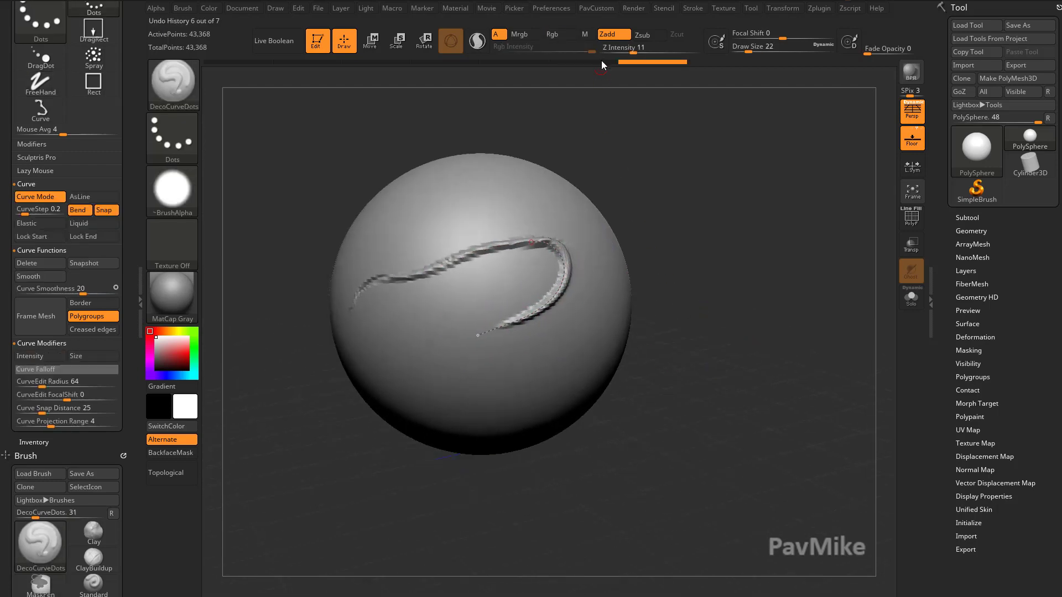
mouse_move(478, 335)
left_mouse_down()
mouse_move(421, 381)
mouse_move(498, 410)
mouse_move(590, 310)
left_mouse_up()
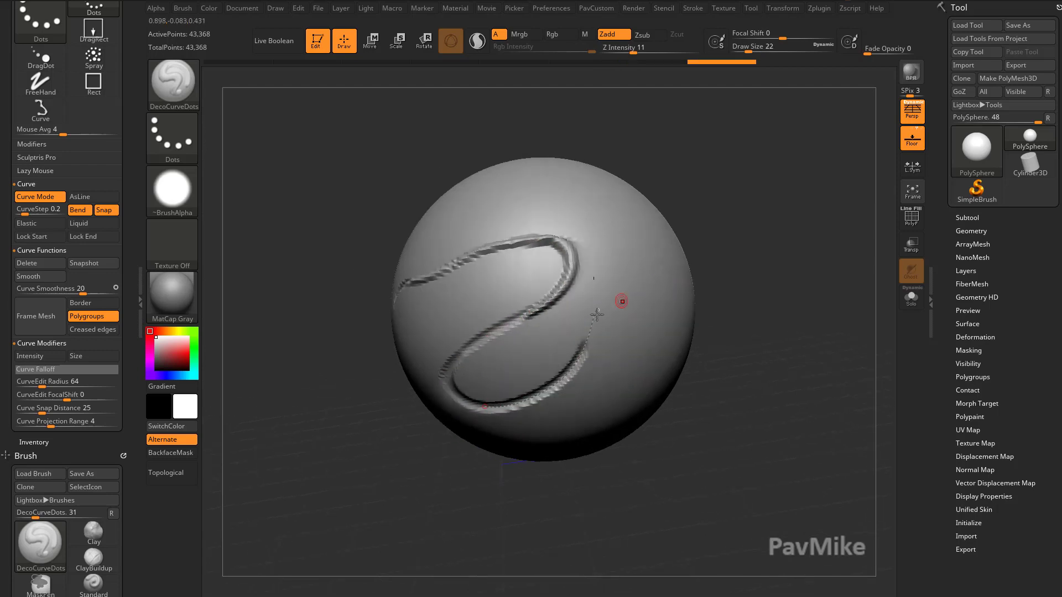
mouse_move(582, 346)
left_mouse_down()
mouse_move(585, 314)
mouse_move(645, 224)
mouse_move(662, 357)
mouse_move(625, 387)
mouse_move(543, 338)
mouse_move(420, 301)
mouse_move(379, 403)
left_mouse_up()
left_click_drag(722, 305, 568, 305)
Step: Undo the swirl extensions made from the curve's free end
key("ctrl+z")
key("ctrl+z")
key("ctrl+z")
key("ctrl+z")
key("ctrl+z")
key("ctrl+z")
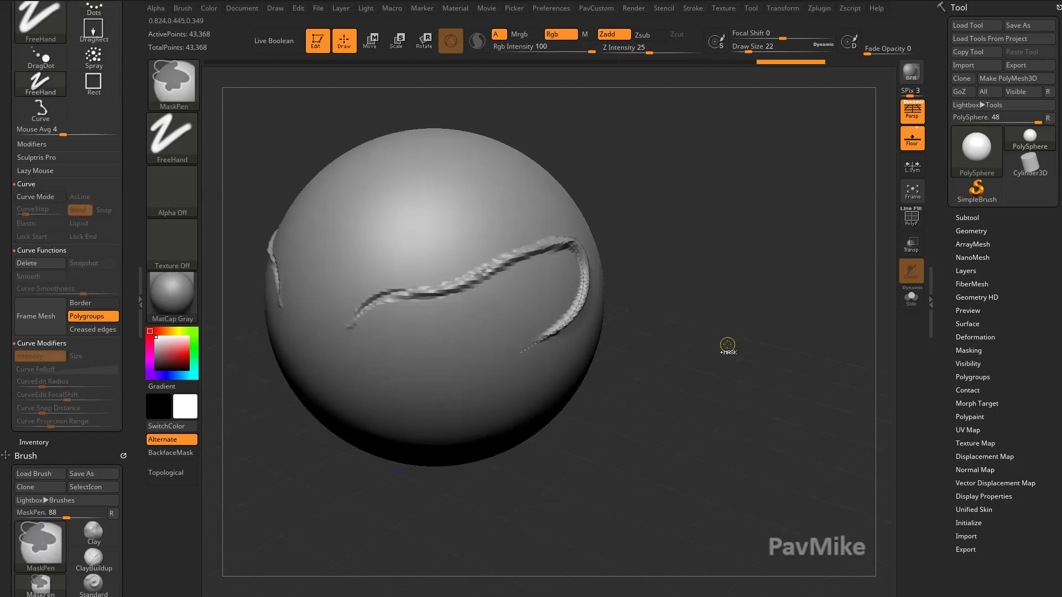
Step: Reapply the relief along the short wavy curve from its free end
left_click_drag(533, 299, 572, 286)
left_click_drag(664, 289, 608, 299)
left_click(581, 287)
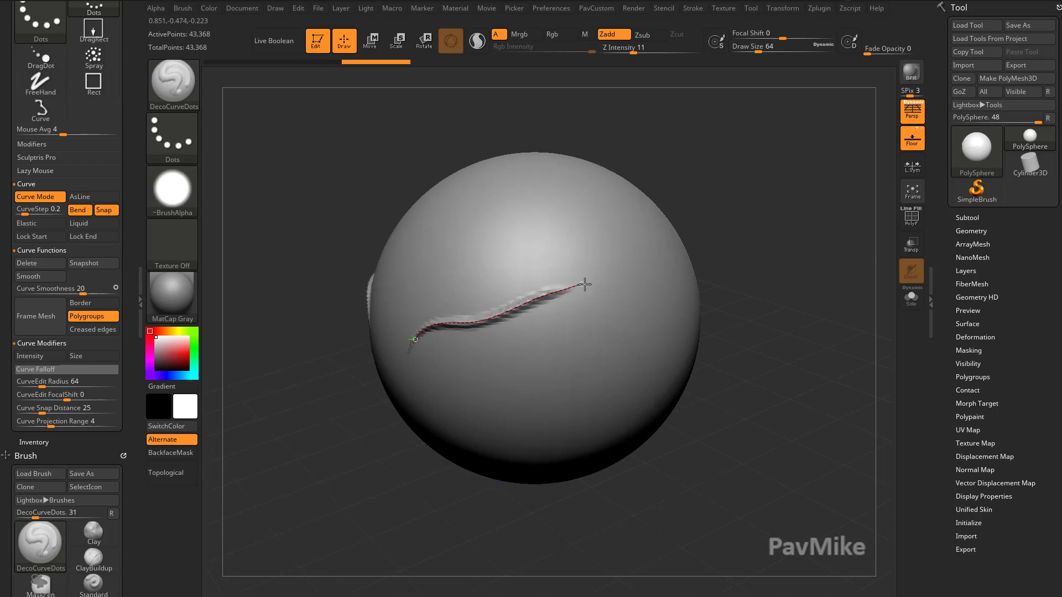
left_click(585, 285)
left_click_drag(742, 287, 658, 303)
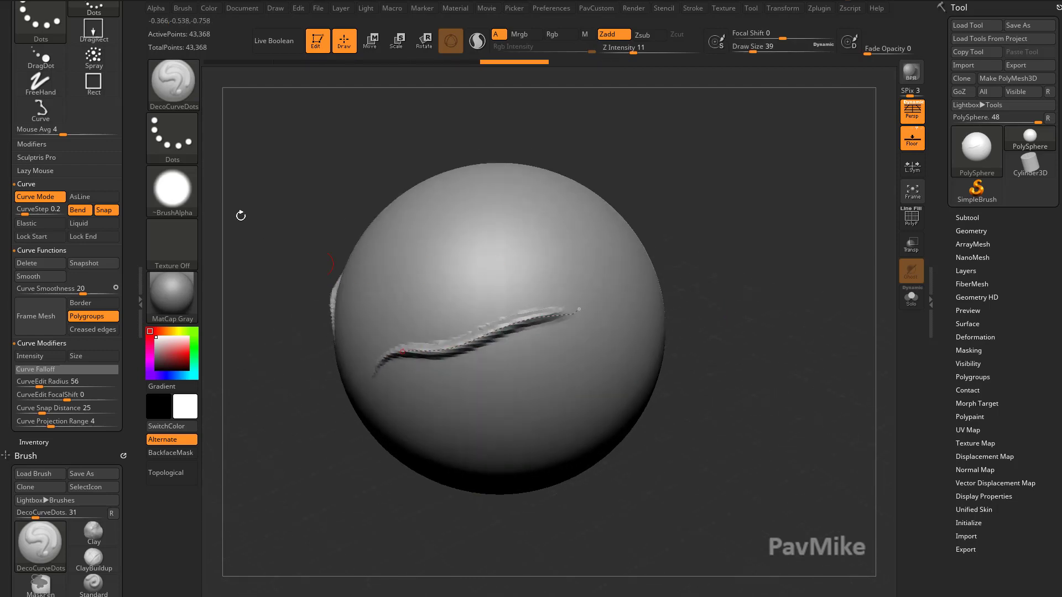
Step: Assign the star-shaped Alpha 10 to the brush and try it along the existing curve
left_click(172, 188)
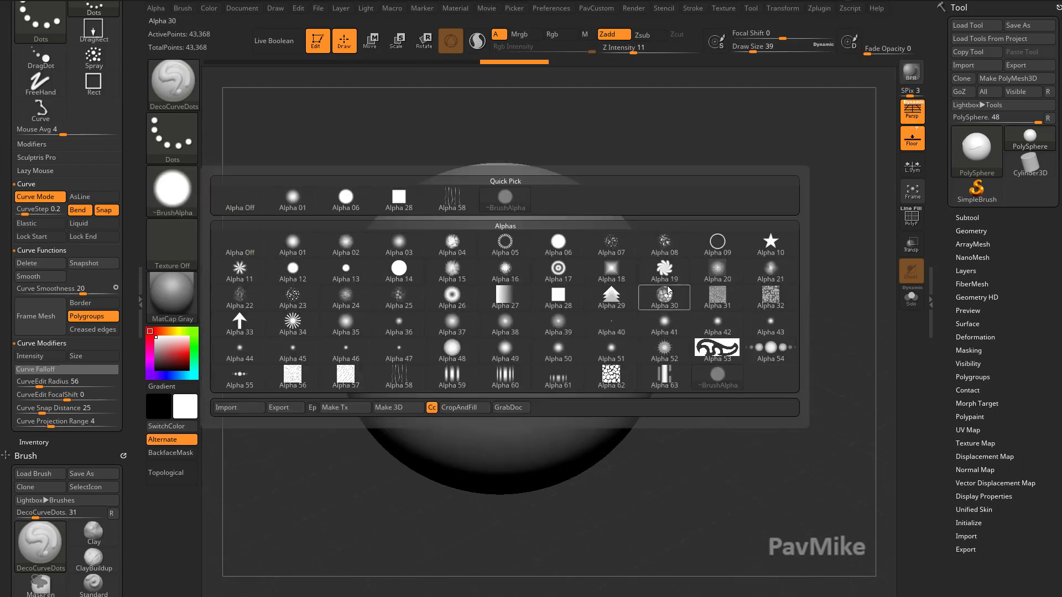
left_click(770, 244)
mouse_move(763, 261)
left_mouse_down()
mouse_move(631, 301)
mouse_move(672, 313)
mouse_move(676, 351)
mouse_move(653, 390)
mouse_move(566, 395)
left_mouse_up()
mouse_move(756, 290)
left_mouse_down()
mouse_move(782, 282)
mouse_move(761, 365)
mouse_move(766, 332)
mouse_move(745, 341)
left_mouse_up()
Step: Undo the star-alpha relief and the earlier curve strokes back to the plain sphere
key("ctrl+z")
key("ctrl+z")
key("ctrl+z")
key("ctrl+z")
key("ctrl+z")
key("ctrl+z")
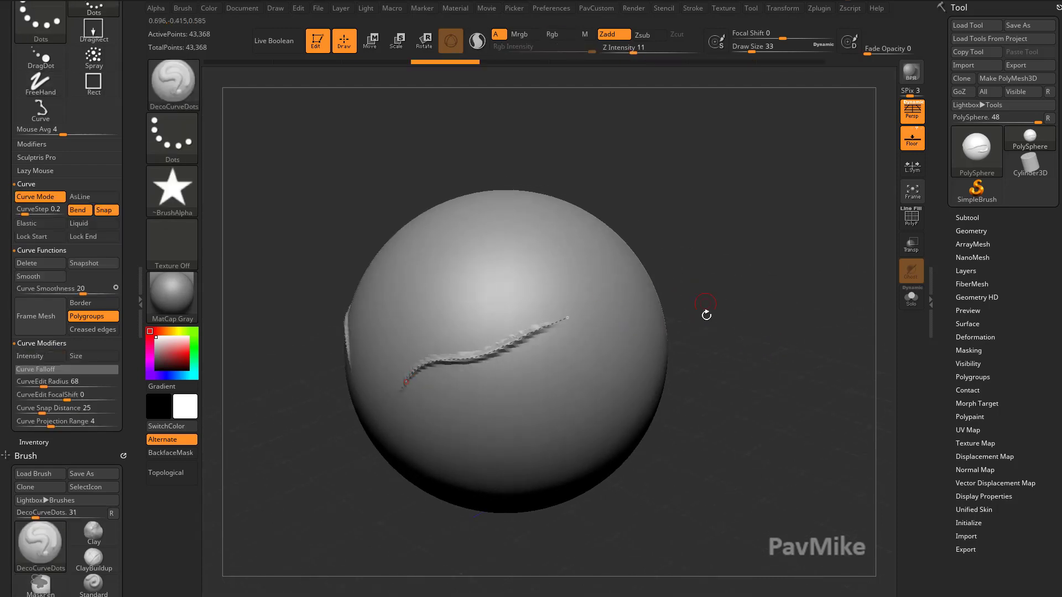
key("ctrl+z")
Step: Assign the round Alpha 06 to the DecoCurveDots brush
left_click(163, 187)
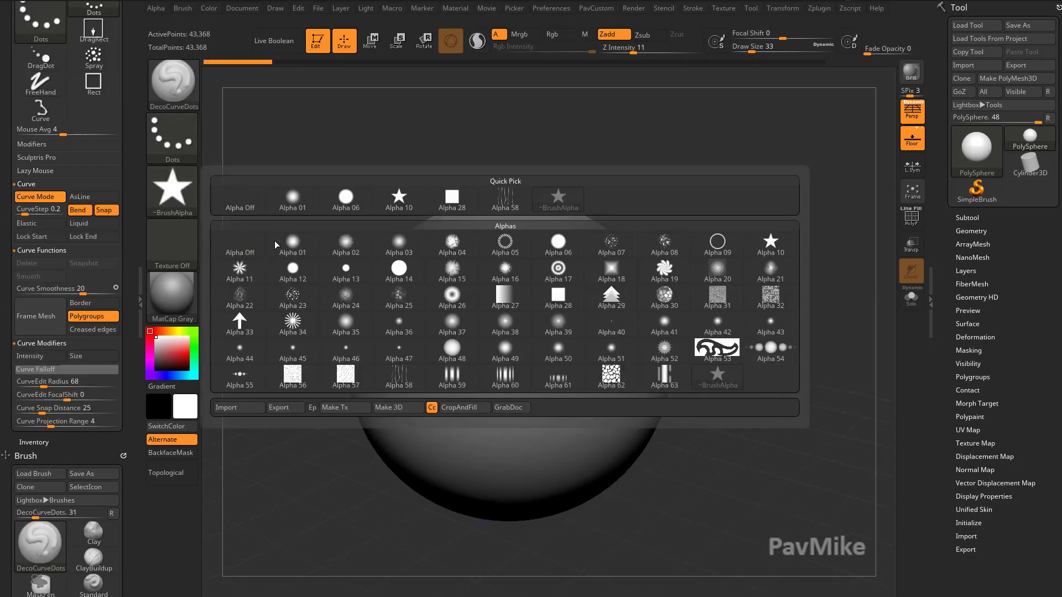
left_click(558, 243)
left_click_drag(693, 289, 651, 243)
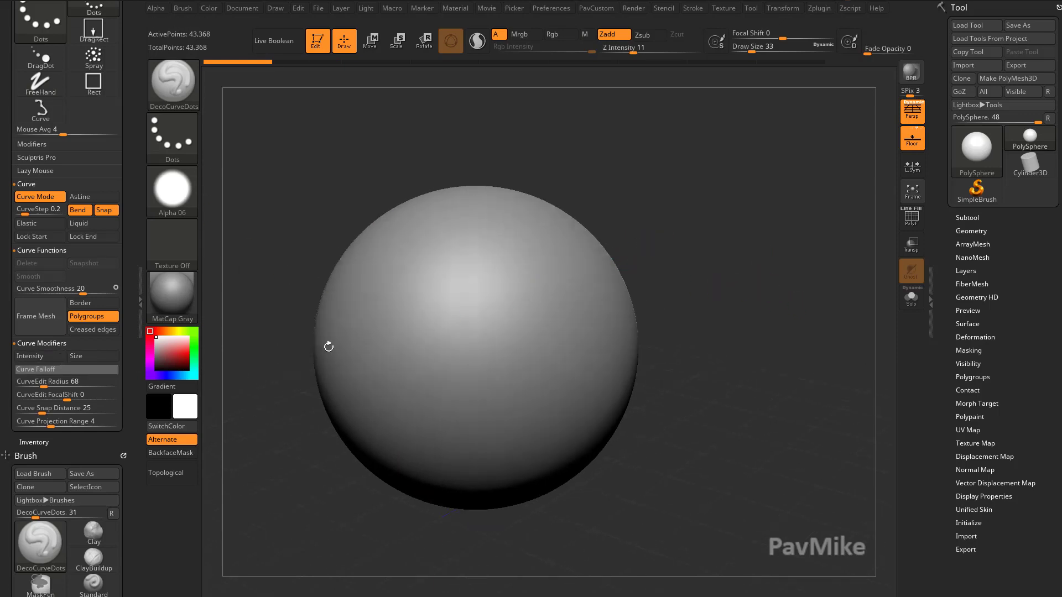
Step: Draw an arched curve on the front of the sphere, apply the relief along it, and drop the active curve
left_click_drag(412, 346, 543, 327)
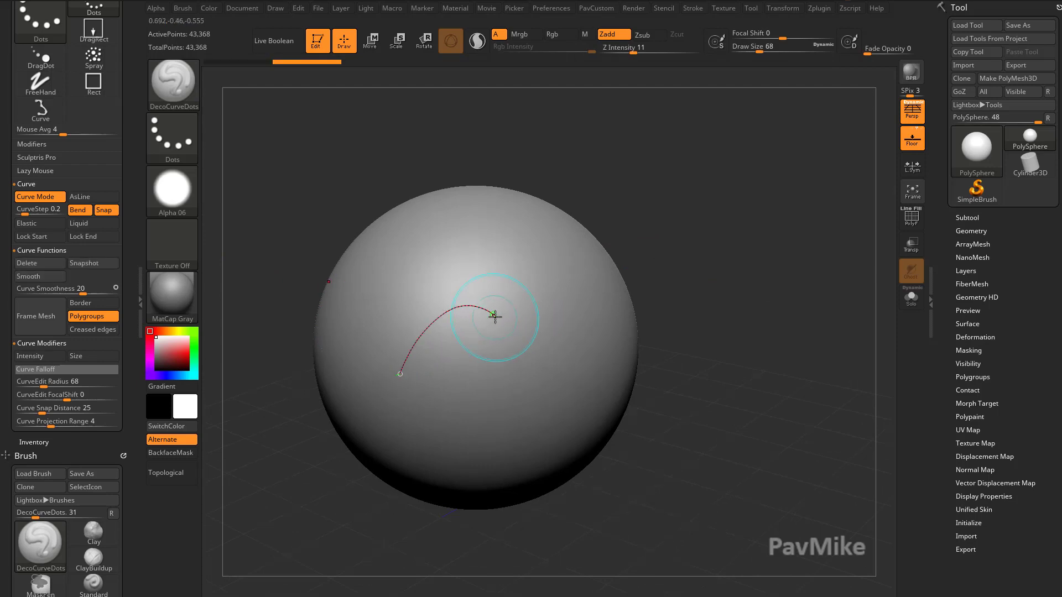
key("ctrl+z")
mouse_move(406, 375)
left_mouse_down()
mouse_move(518, 310)
mouse_move(540, 308)
left_mouse_up()
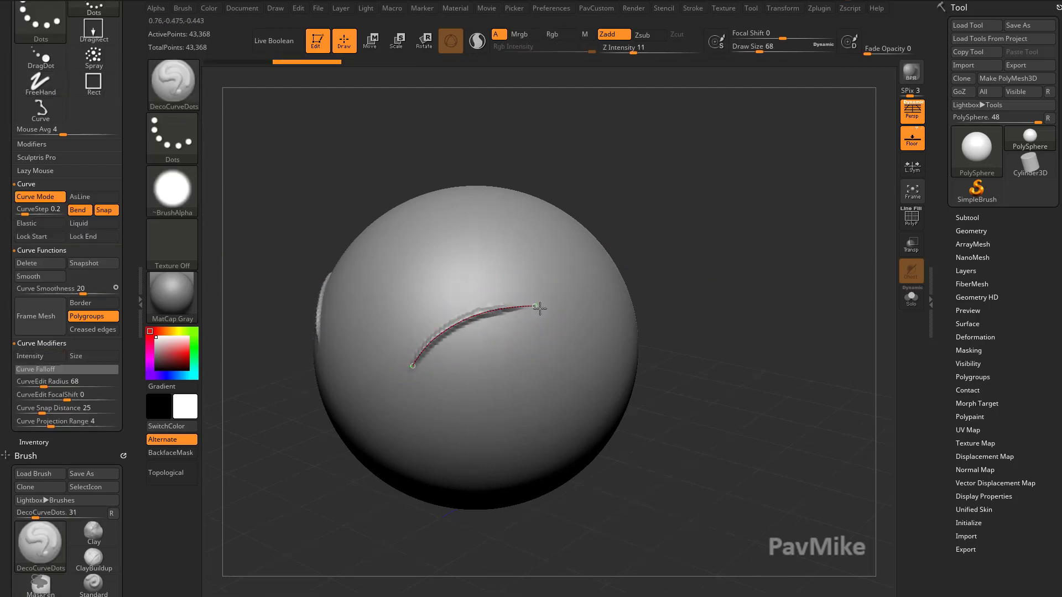
left_click(540, 308)
mouse_move(711, 315)
left_mouse_down()
mouse_move(686, 316)
mouse_move(667, 337)
mouse_move(657, 328)
left_mouse_up()
left_click(554, 343)
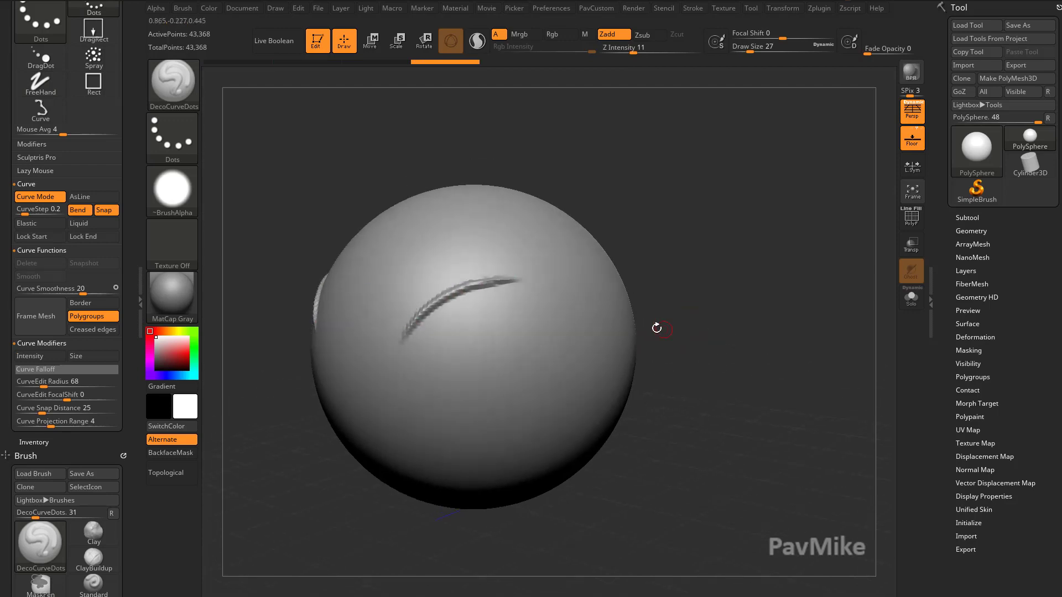
Step: Enable the Intensity and Size curve modifiers, lower the Curve Falloff's start point to 0, and undo the test relief
left_click(41, 357)
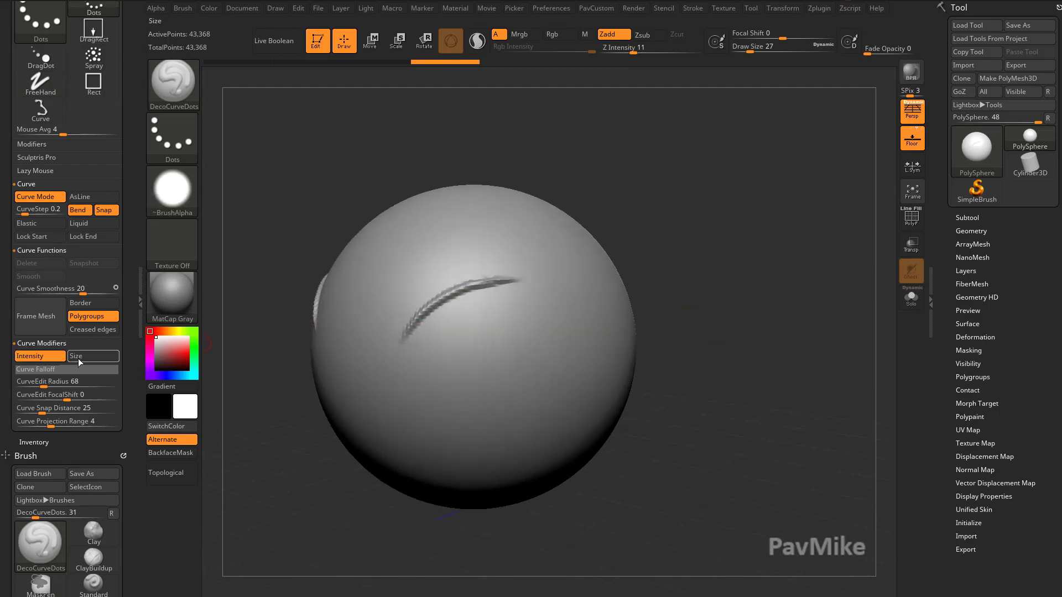
left_click(80, 359)
left_click(98, 370)
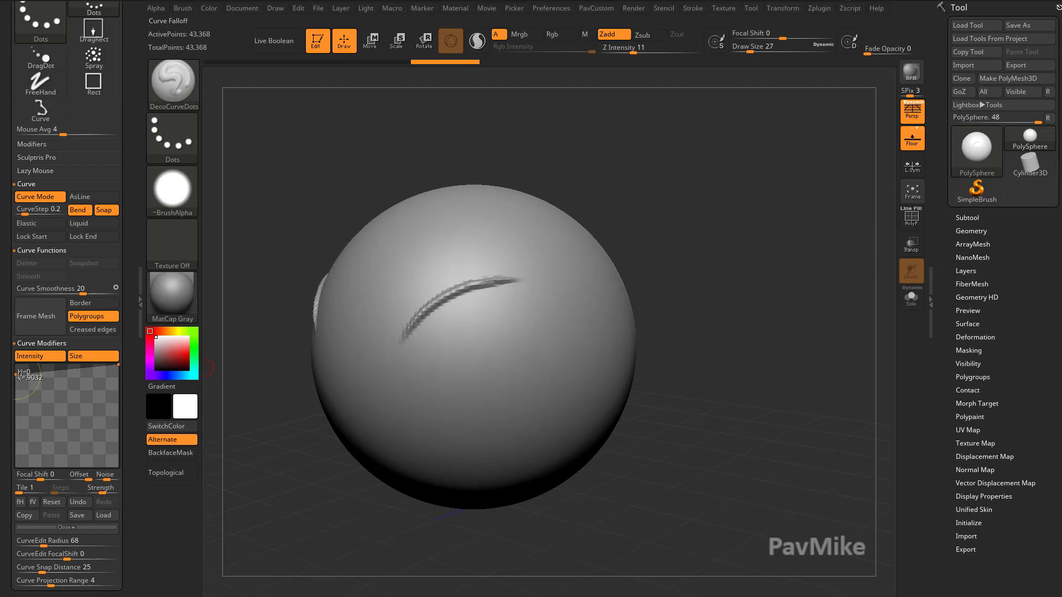
left_click_drag(18, 374, 20, 455)
left_click_drag(734, 309, 718, 289)
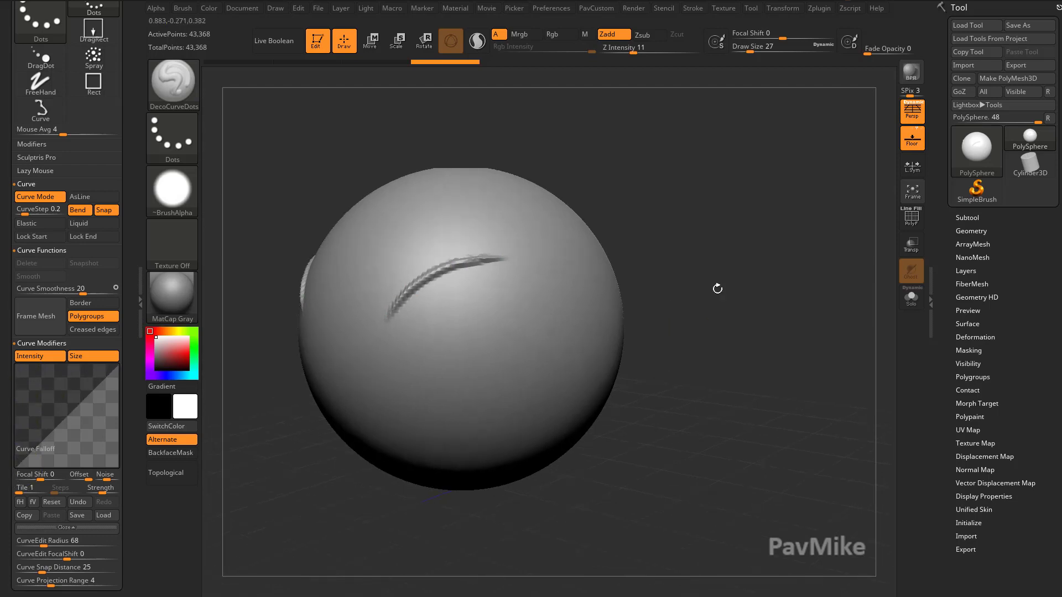
key("ctrl+z")
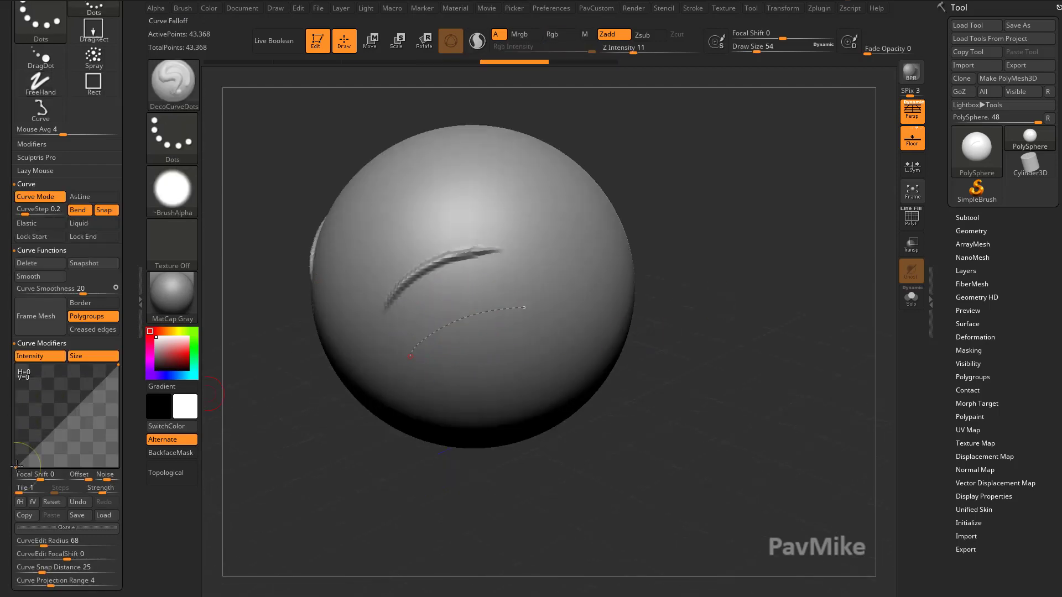
Step: Raise the Curve Falloff's start point to about 0.38, test it on the lower curve, and undo the relief
left_click_drag(16, 466, 14, 435)
left_click_drag(349, 445, 356, 419)
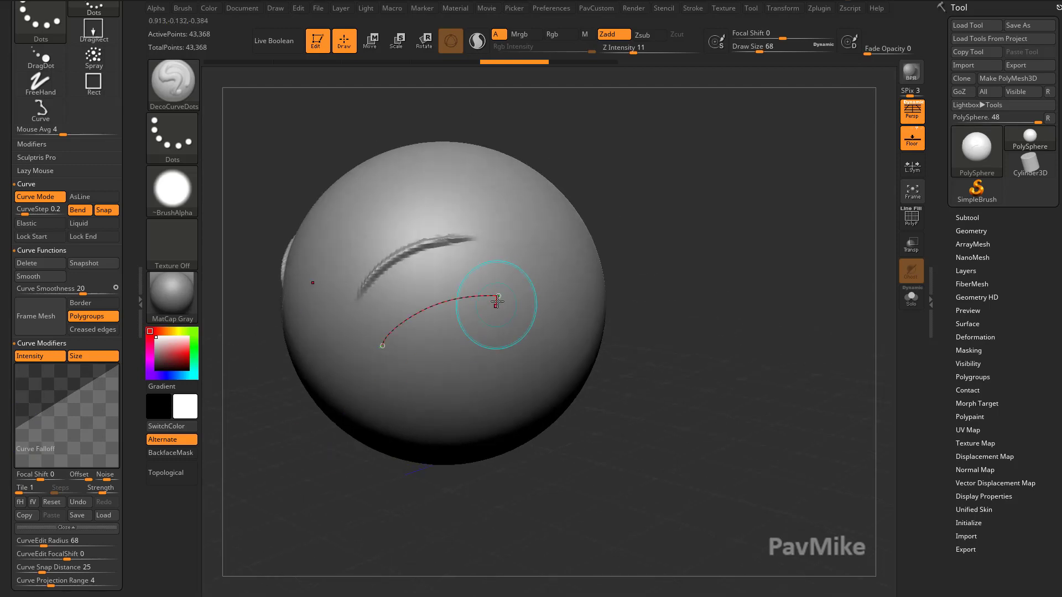
left_click_drag(499, 302, 519, 298)
key("ctrl+z")
key("ctrl+z")
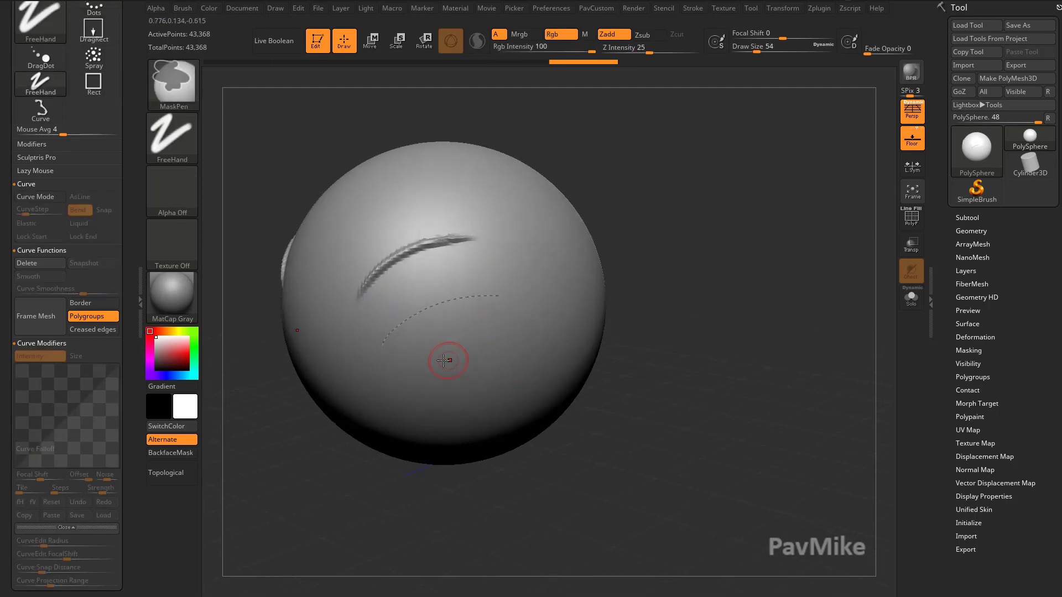
Step: Draw a longer arched curve below the first relief, apply the tapered relief along it, and undo that relief
left_click_drag(394, 364, 540, 303)
left_click(540, 303)
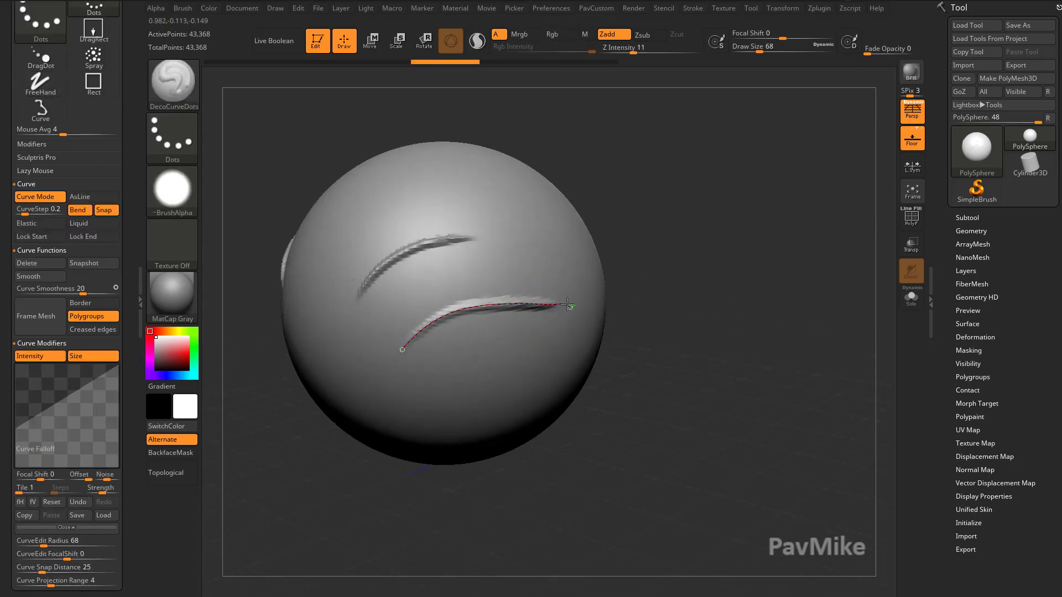
key("ctrl+z")
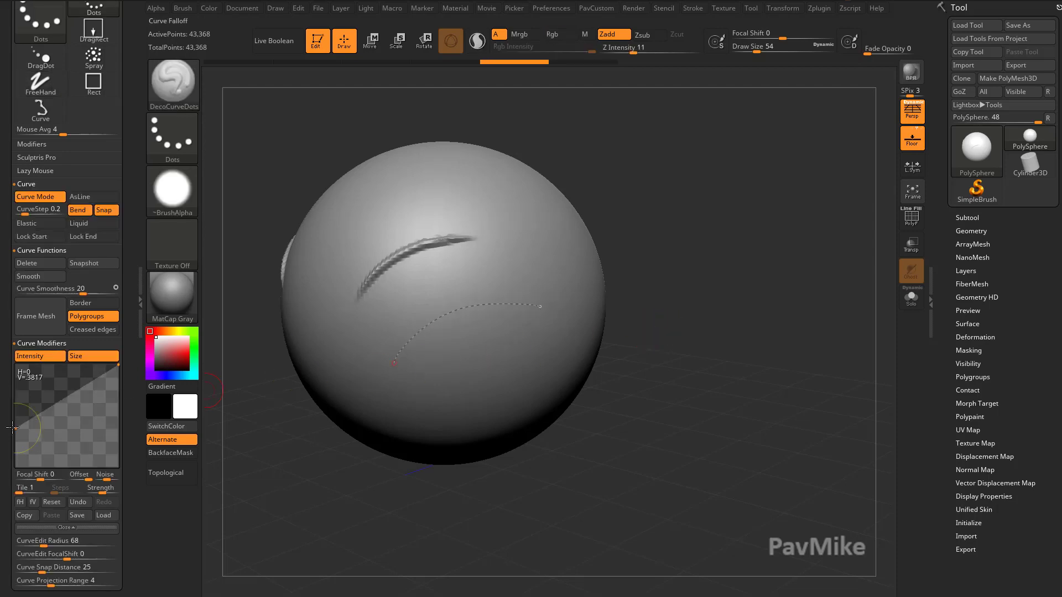
Step: Reverse the Curve Falloff to run from full at the start to 0 at the end, and draw a tapered arched relief below the first
left_click_drag(13, 428, 17, 367)
left_click_drag(119, 364, 118, 468)
key("ctrl")
left_click_drag(400, 353, 529, 300)
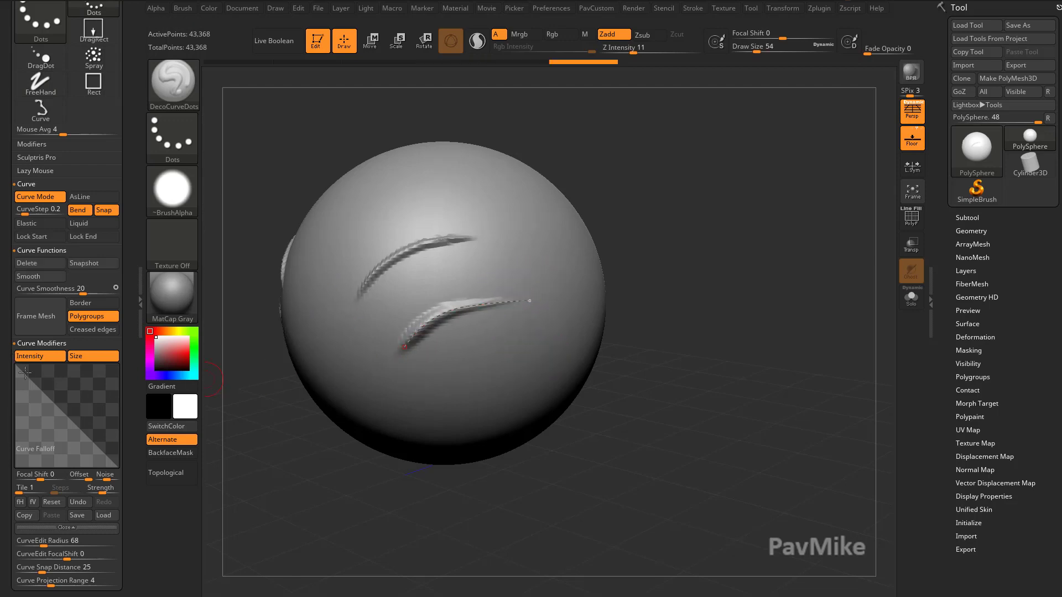
Step: Undo the tapered arched relief strokes drawn below the first relief on the sphere
left_click(714, 280)
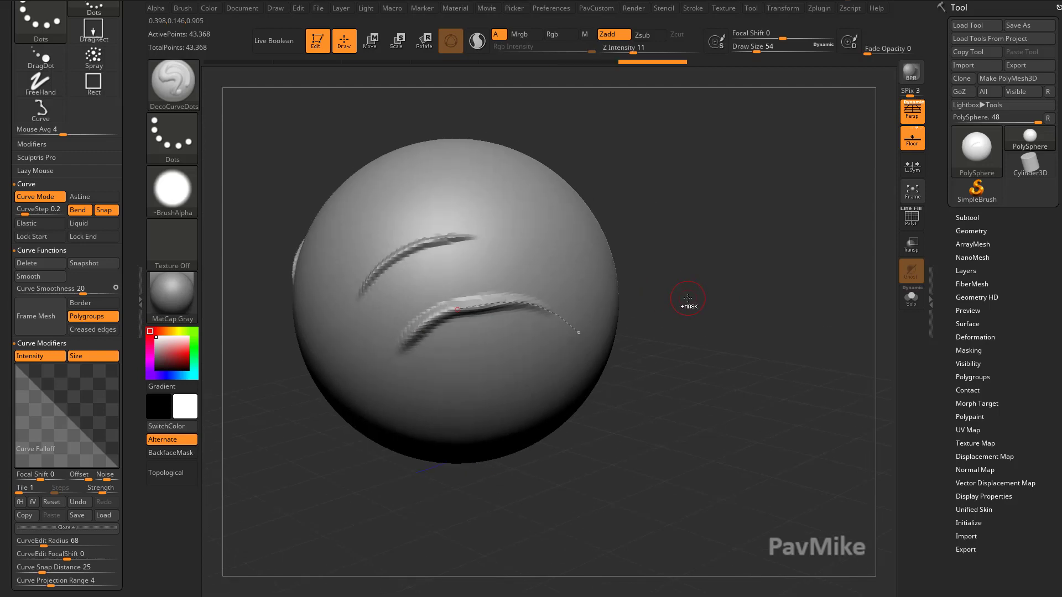
key("ctrl+z")
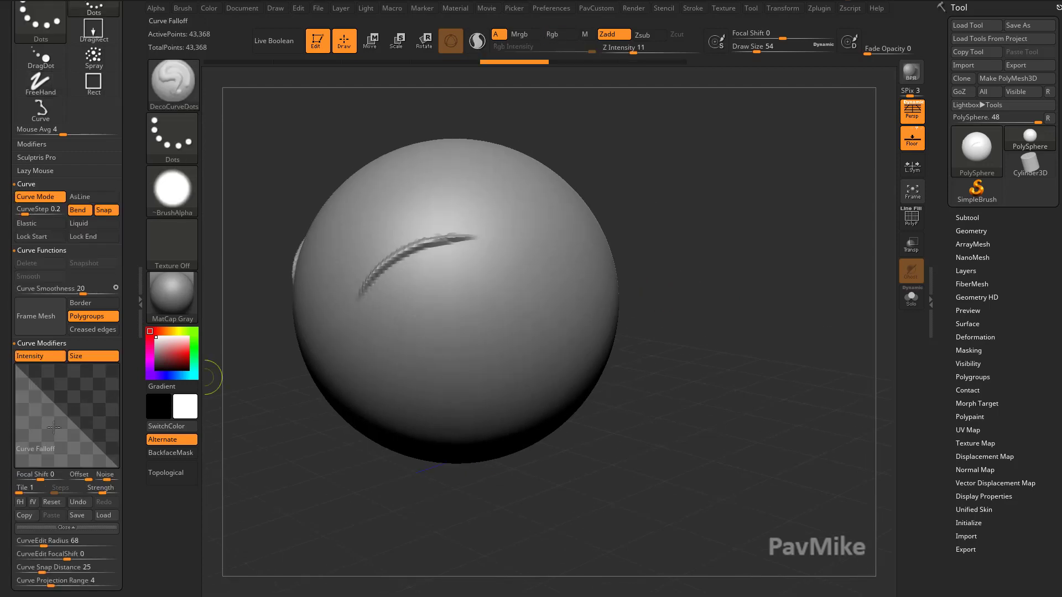
key("ctrl+z")
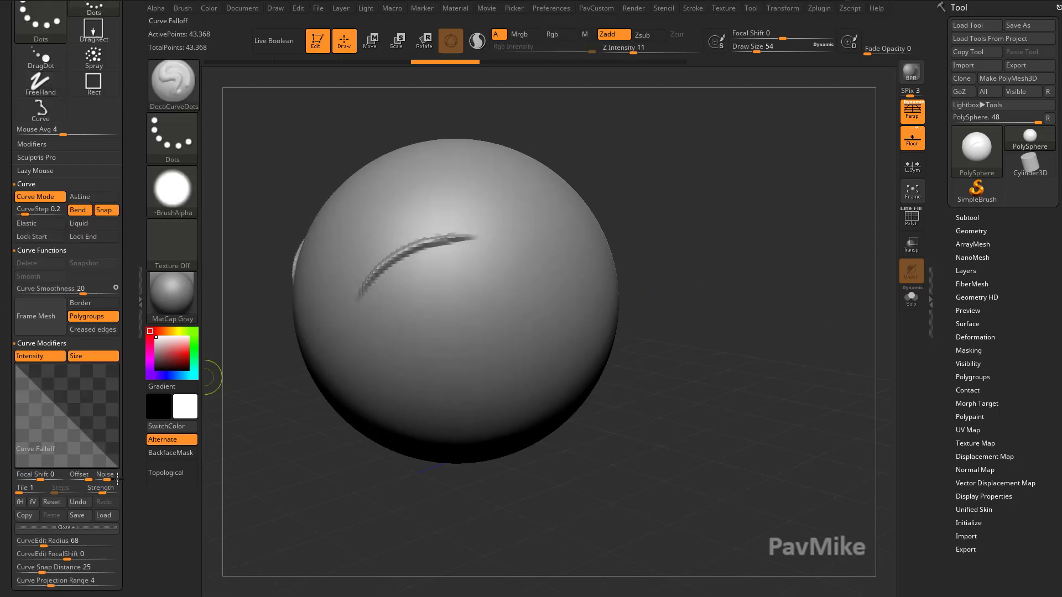
Step: Shape the Curve Falloff into a tall central peak with both ends at 0, and draw two reliefs tapering at both ends across the sphere
left_click_drag(17, 372, 77, 400)
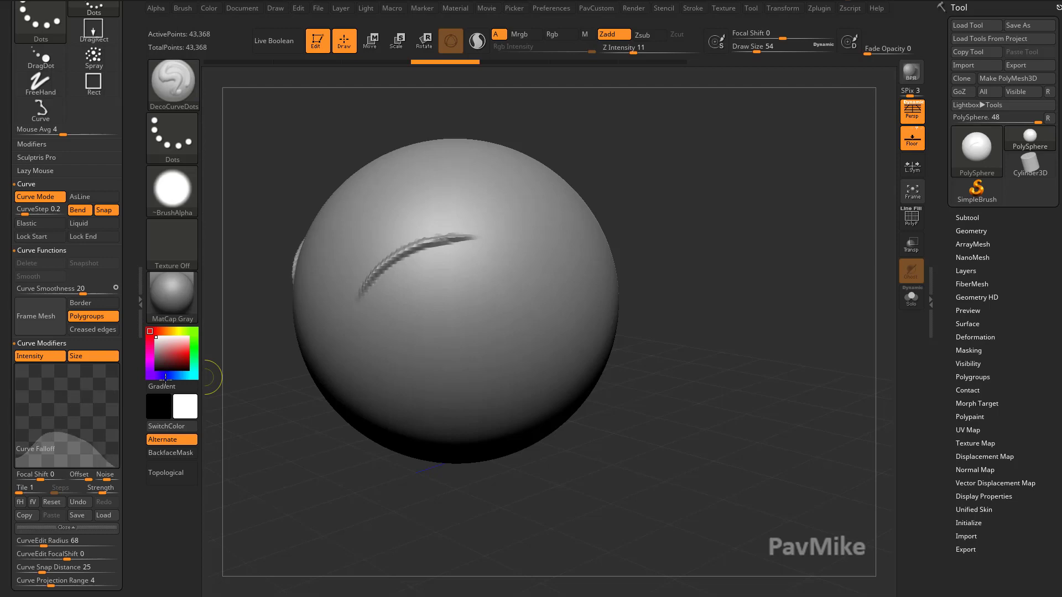
left_click_drag(69, 419, 67, 382)
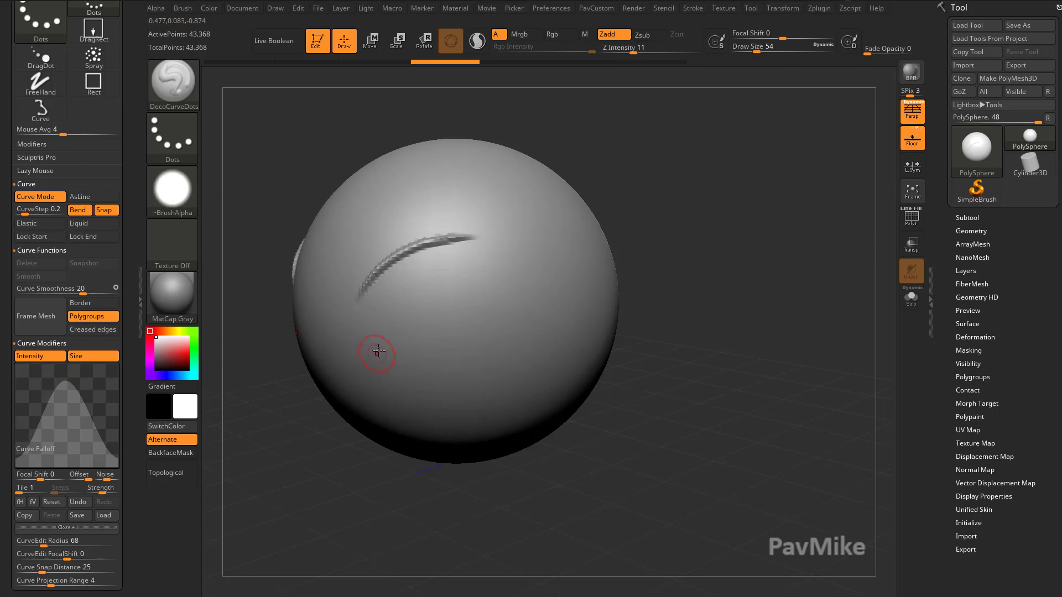
left_click_drag(534, 298, 551, 300)
left_click_drag(672, 296, 609, 264)
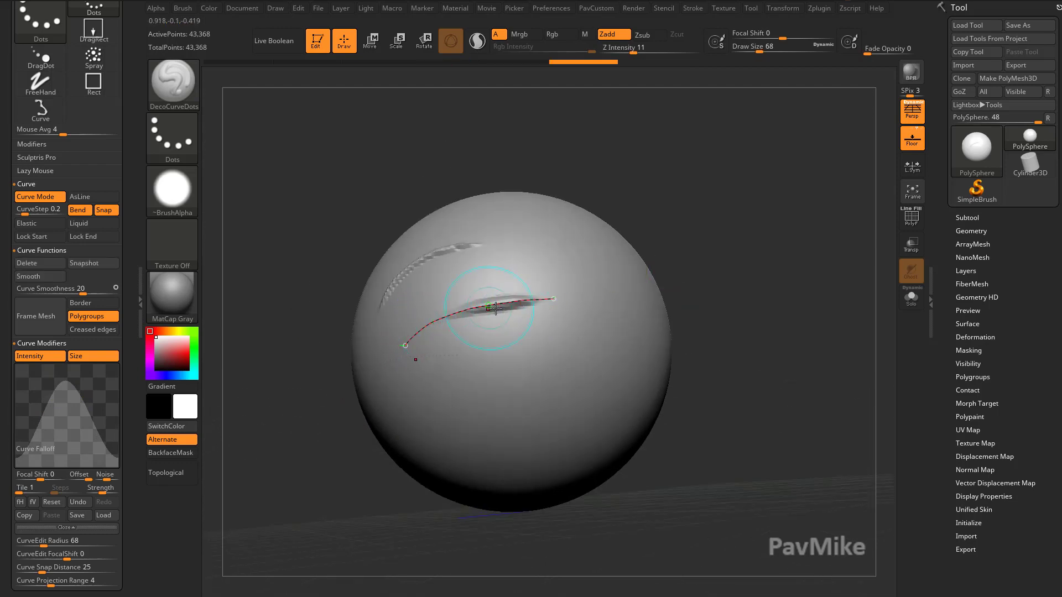
left_click_drag(683, 280, 531, 344)
left_click_drag(634, 321, 470, 353)
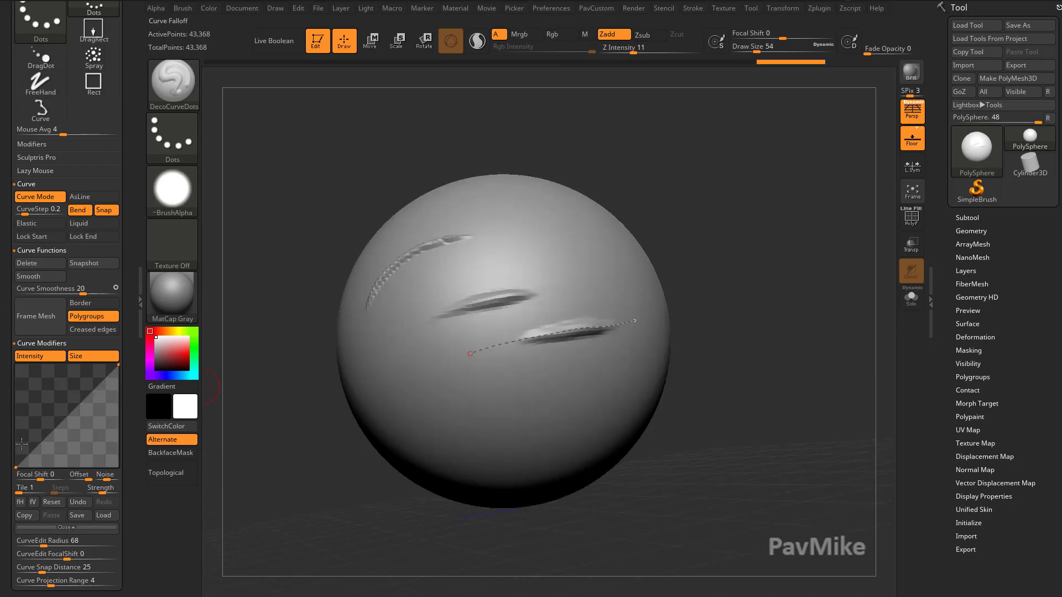
Step: Turn off the Intensity and Size curve modifiers
left_click(31, 357)
left_click(83, 357)
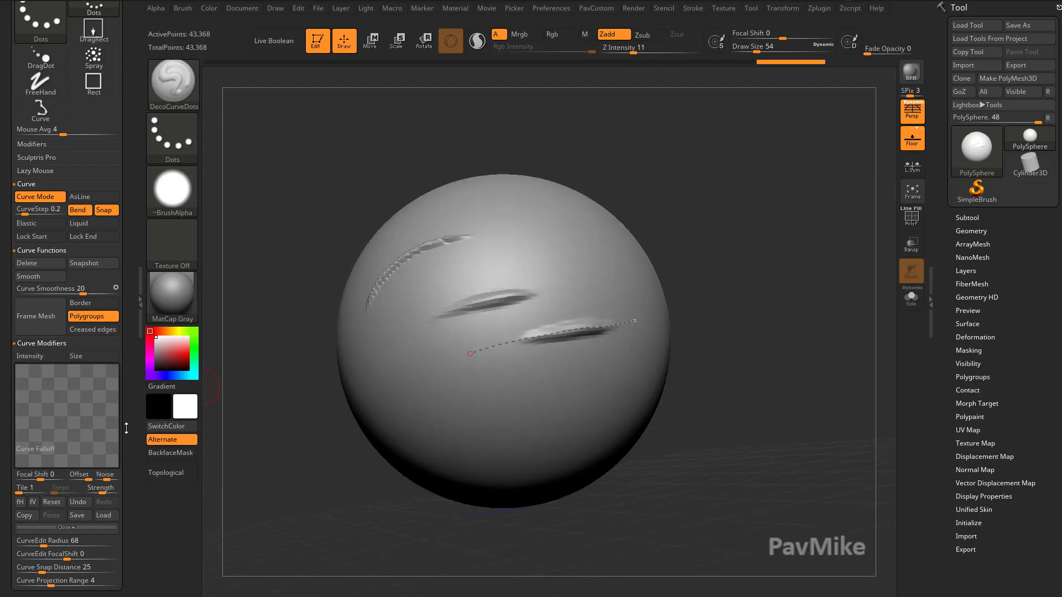